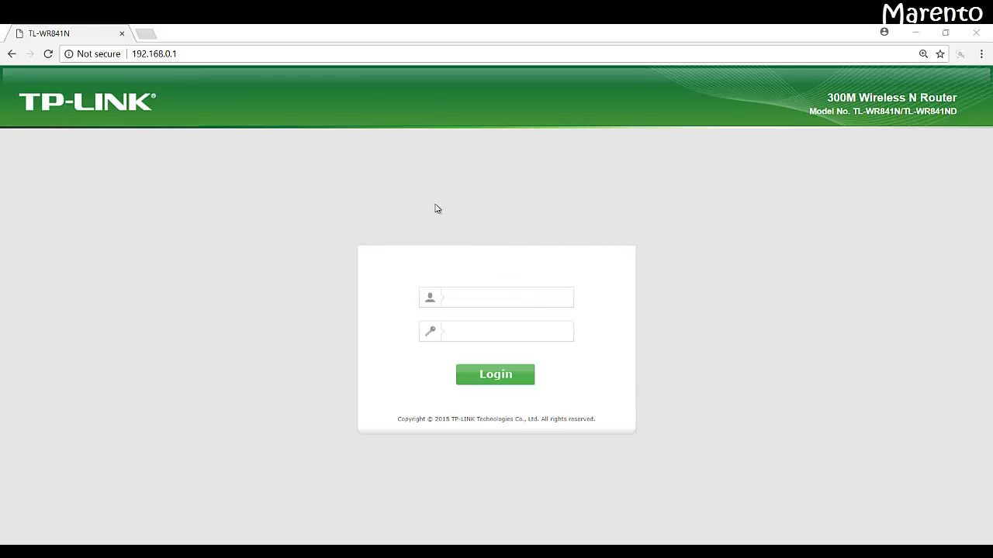
Step: Reload the router login page and sign in with the admin username and password
click(314, 58)
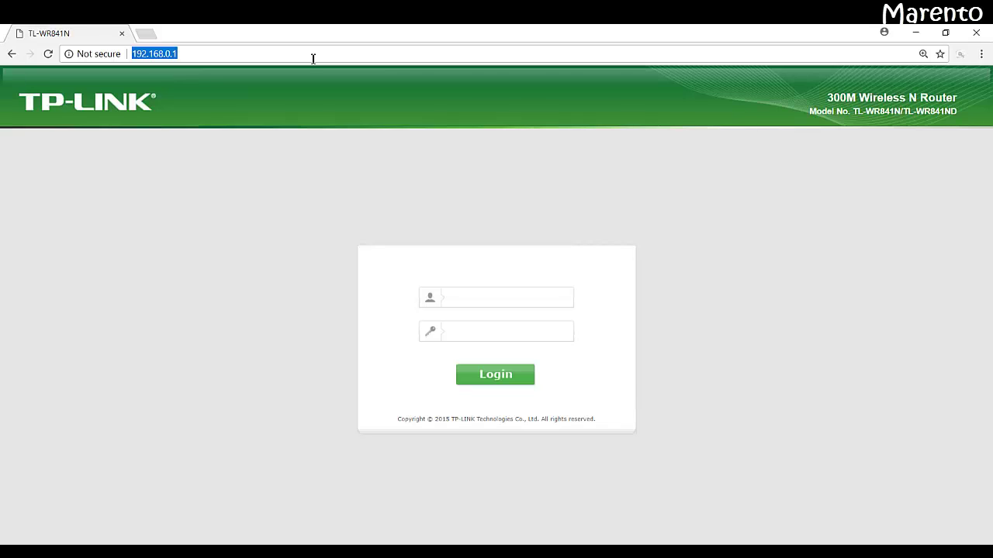
click(314, 58)
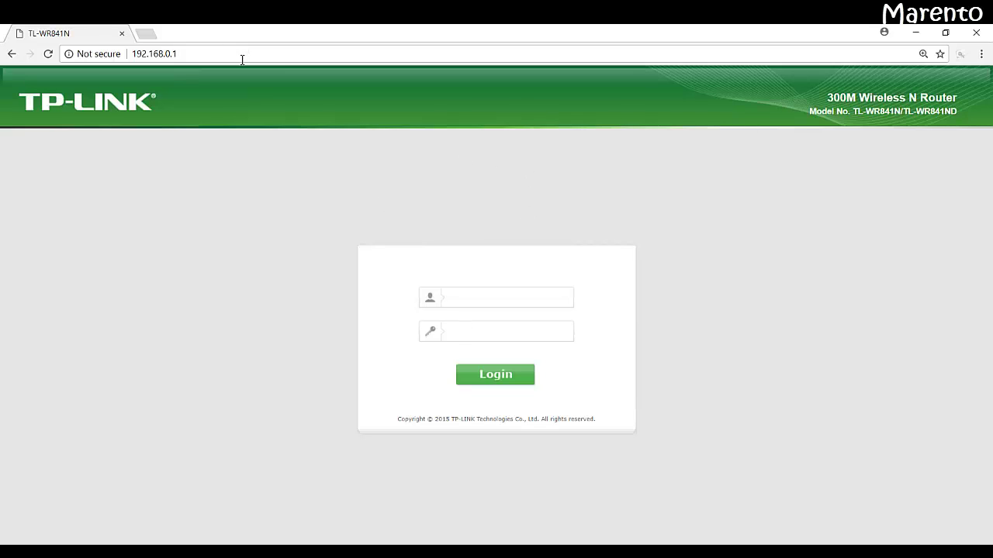
key(Return)
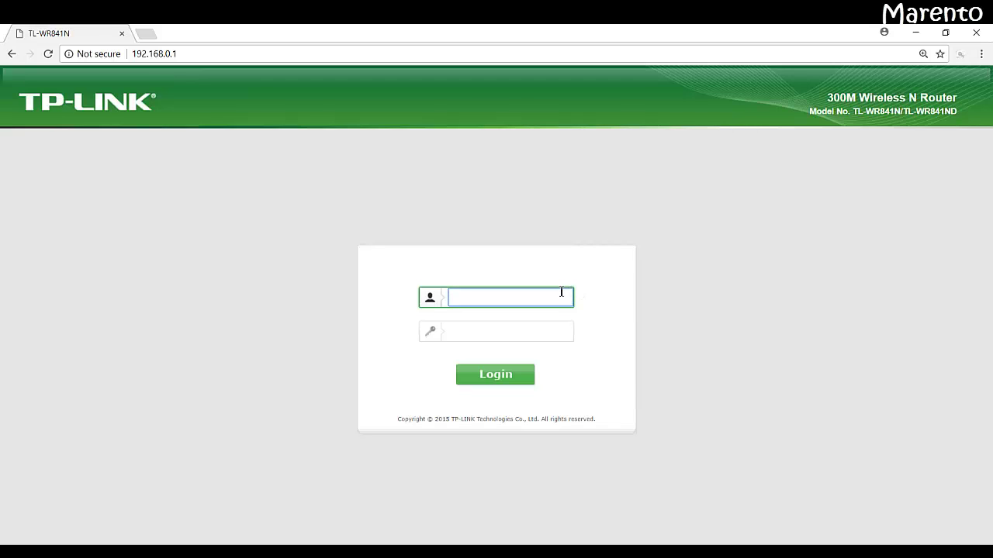
text(admin)
key(Tab)
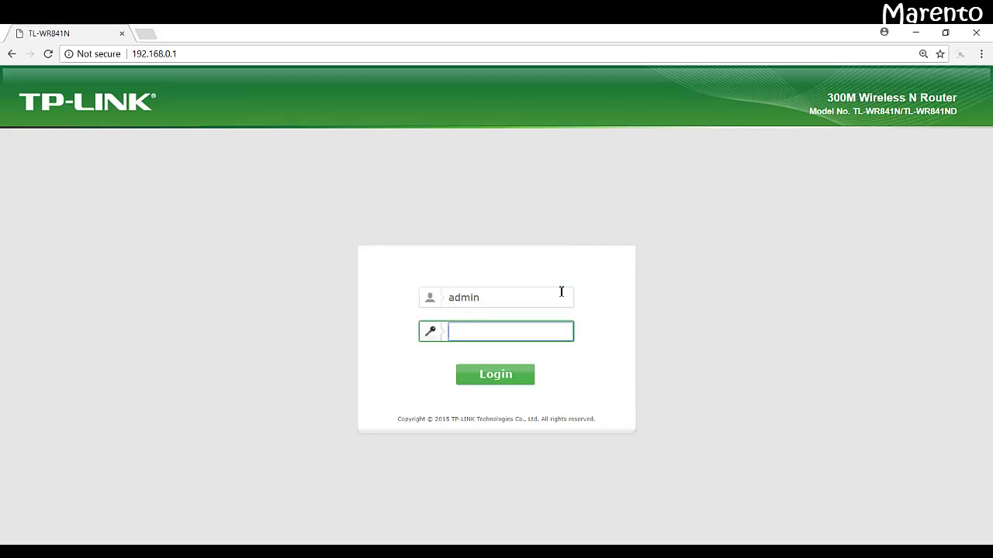
text(admin)
key(Return)
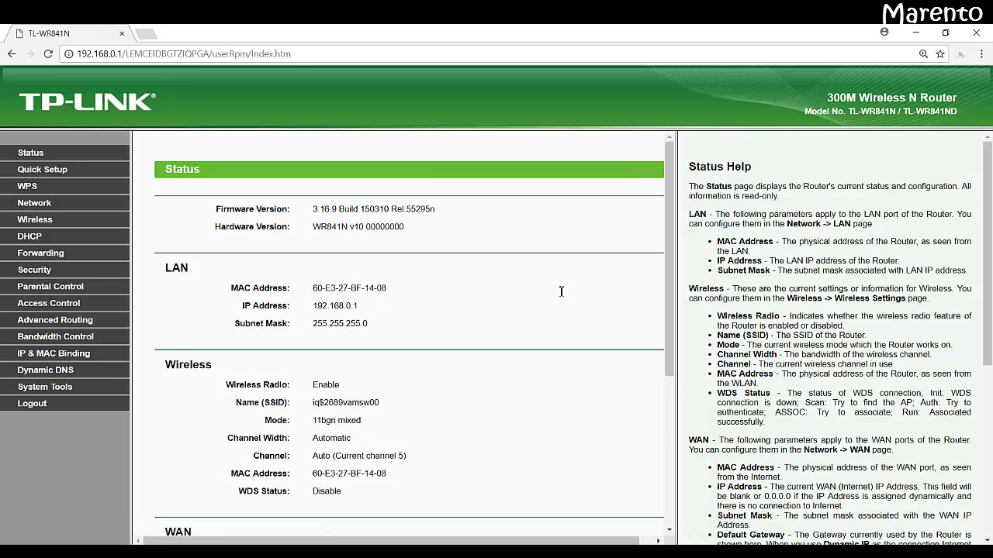
Step: Reset the page zoom, then enlarge the admin page to 150%
key(ctrl+minus)
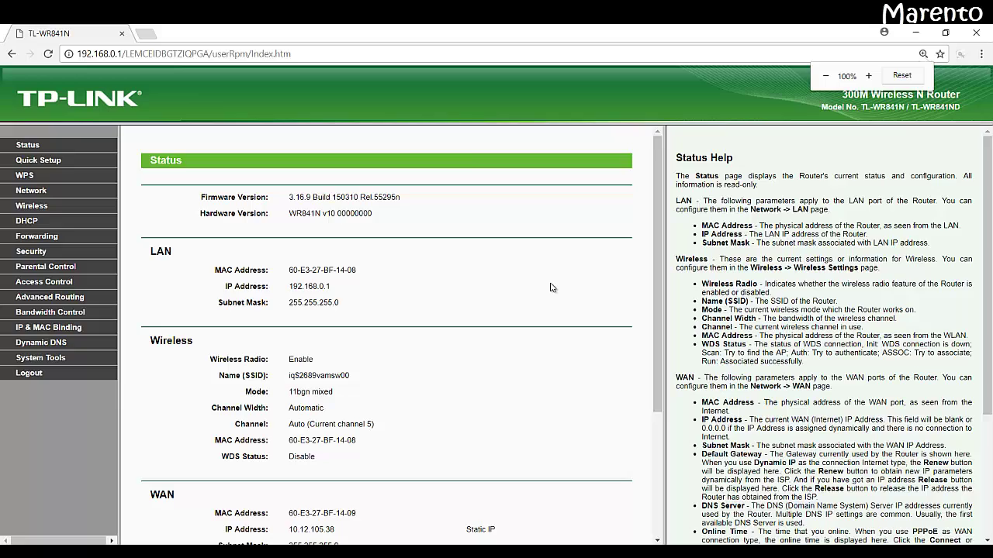
key(ctrl+plus)
key(ctrl+plus)
key(ctrl+plus)
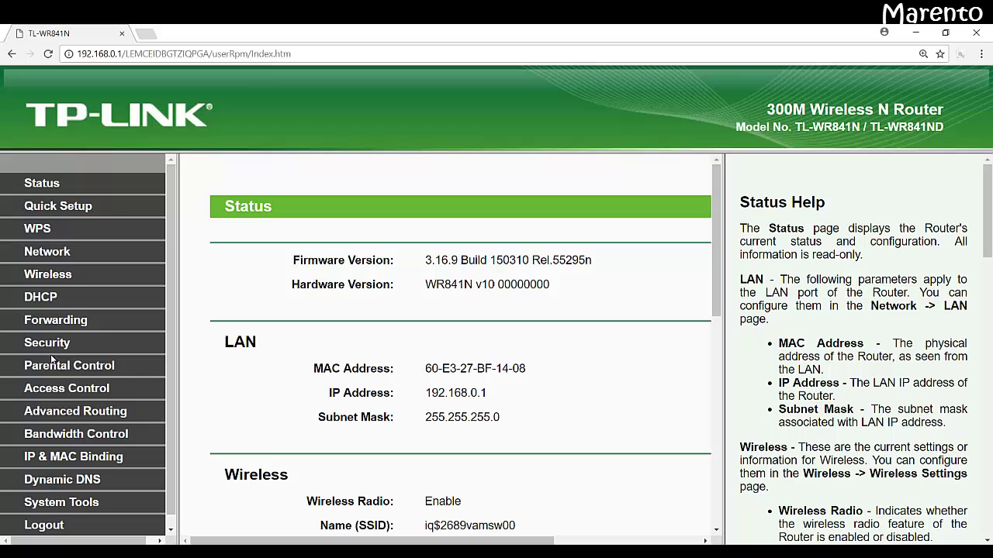
Step: Go to Access Control > Rule to show the Rule Management page
click(55, 396)
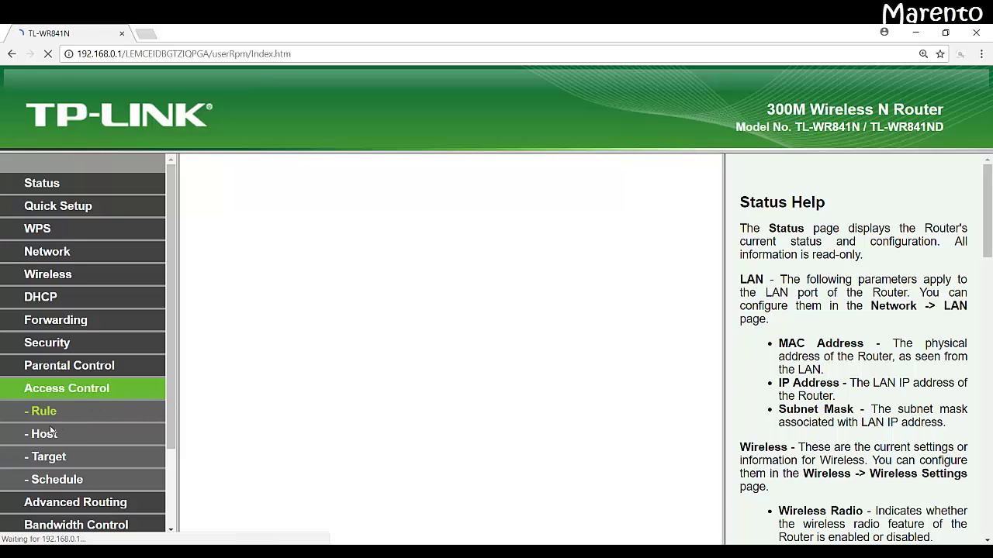
click(56, 462)
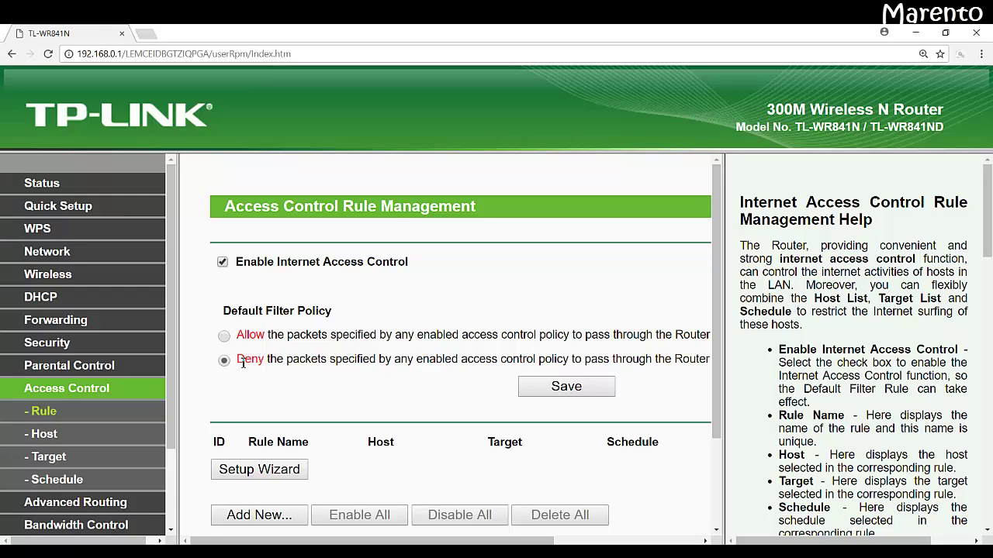
Step: Start the Quick Setup host entry and set its mode to IP Address
click(253, 470)
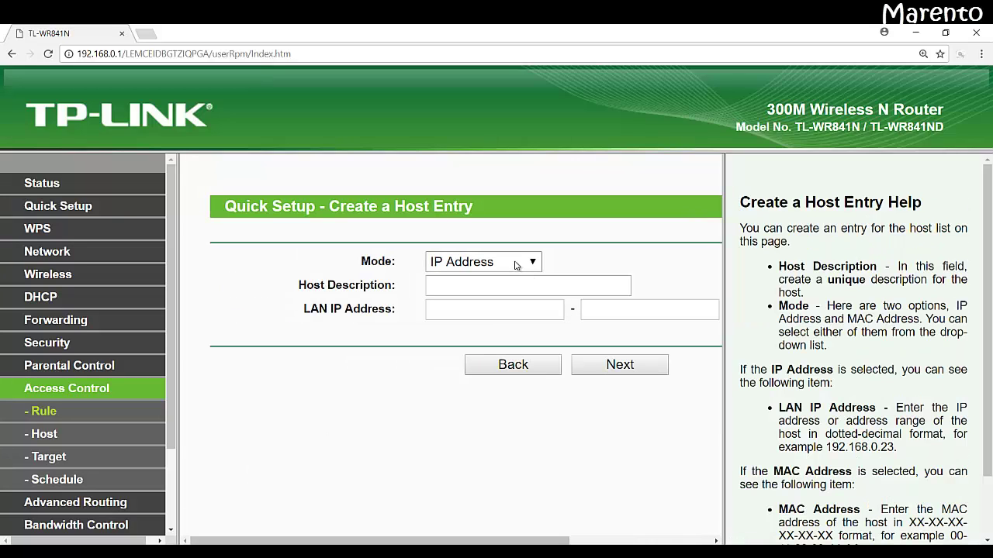
click(515, 265)
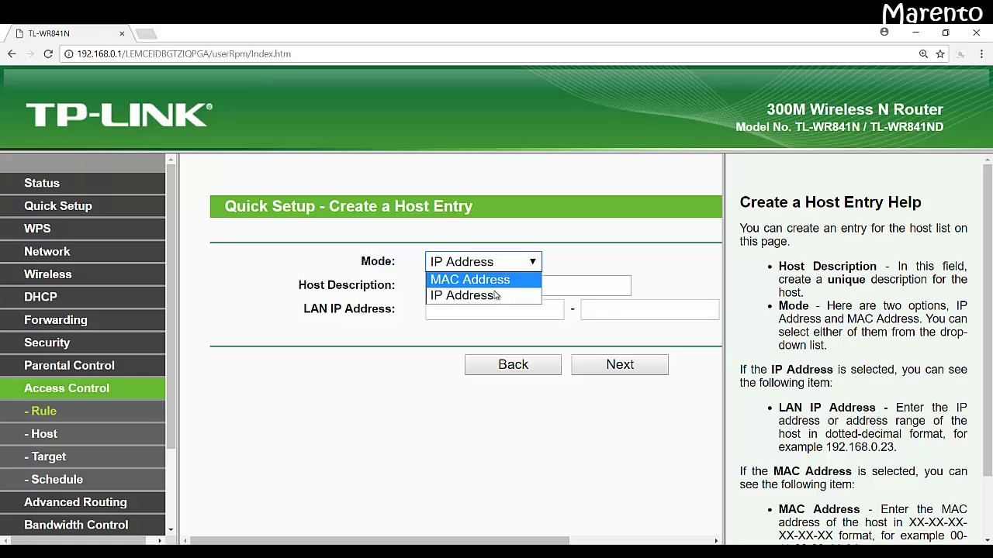
click(495, 284)
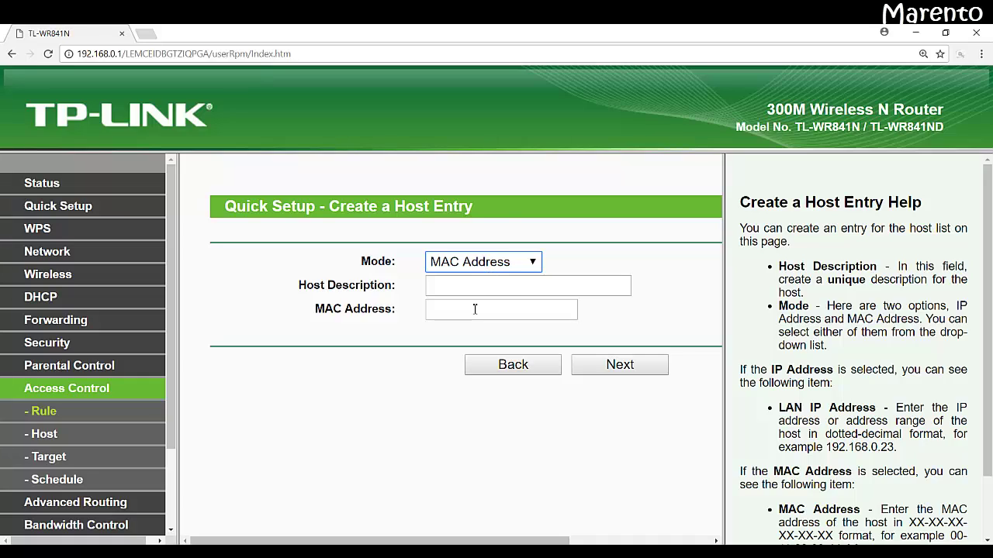
click(473, 309)
click(483, 264)
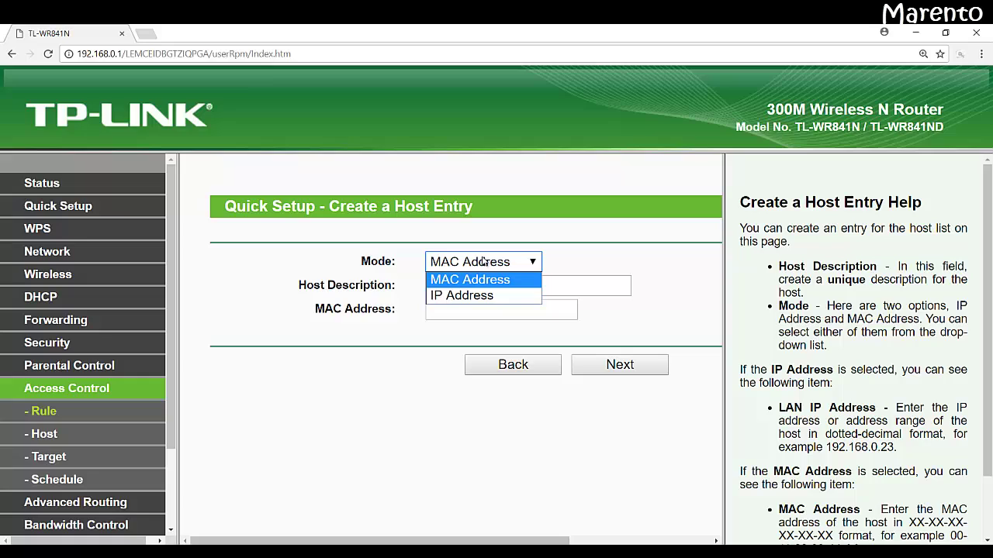
click(475, 297)
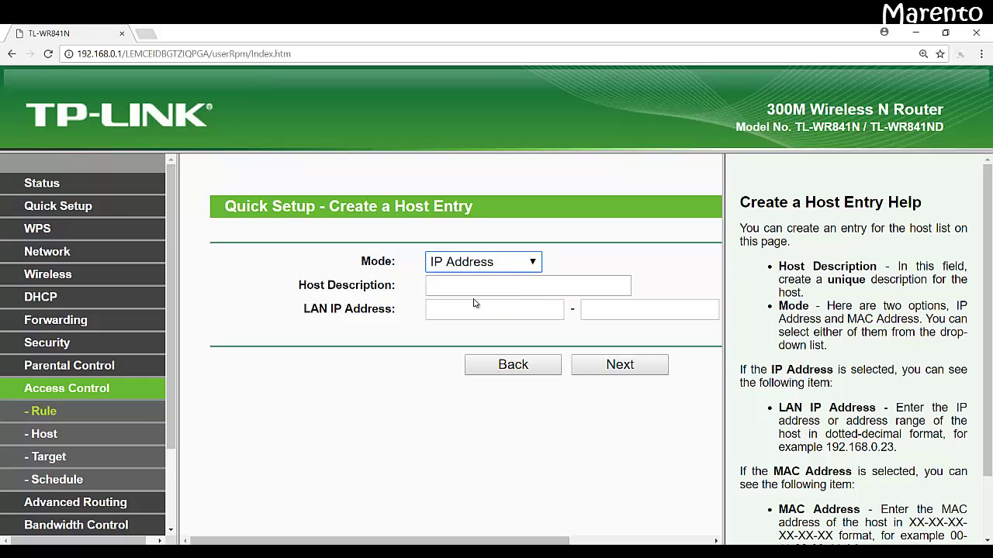
click(470, 292)
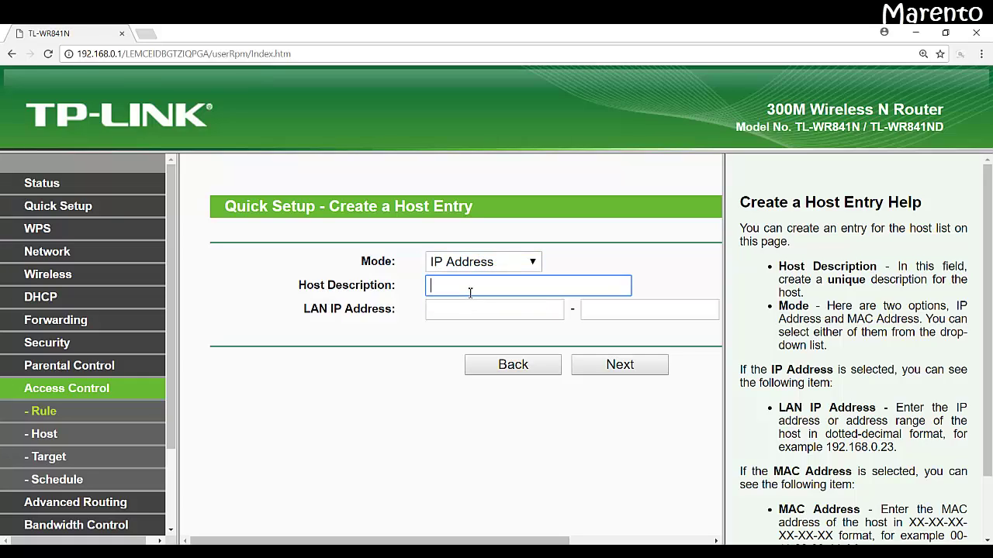
click(470, 293)
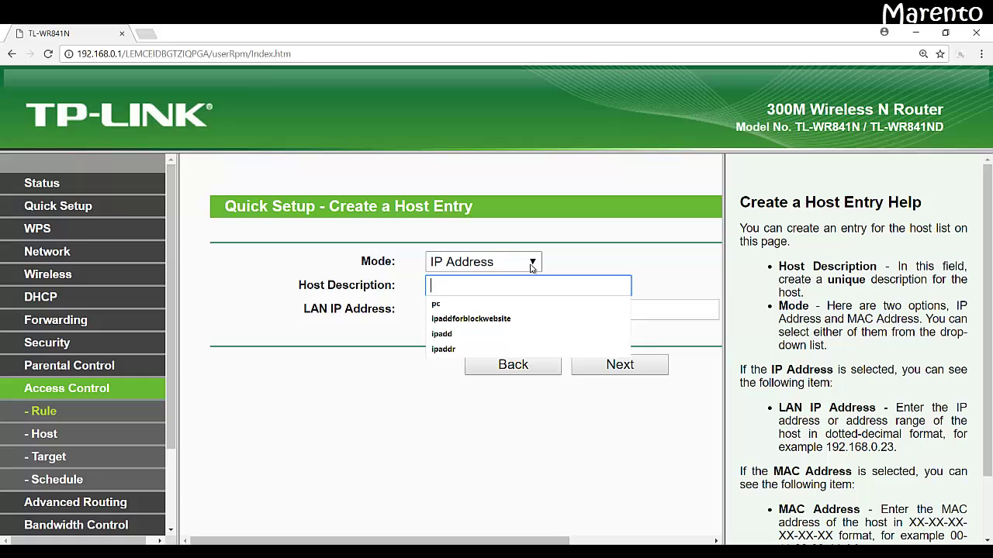
click(532, 267)
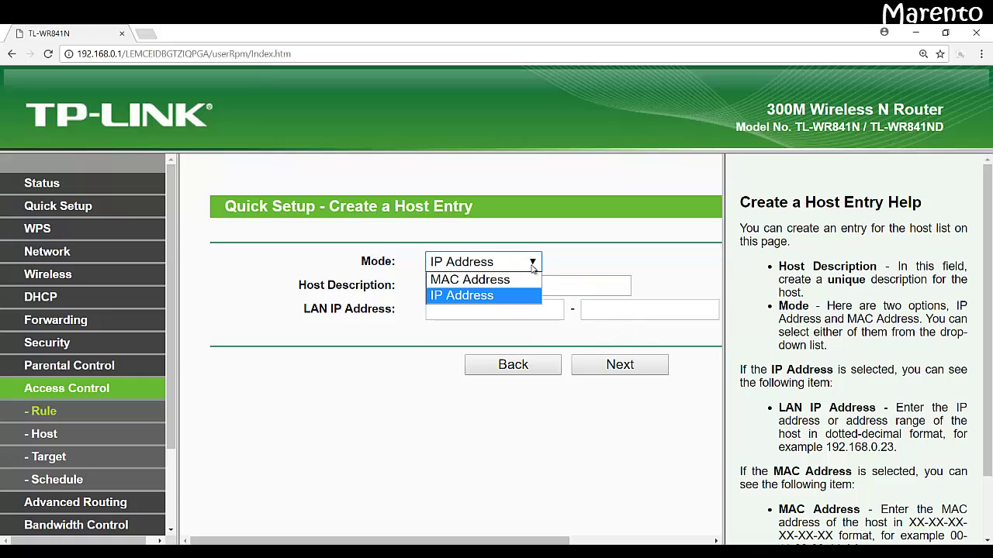
click(571, 281)
click(571, 281)
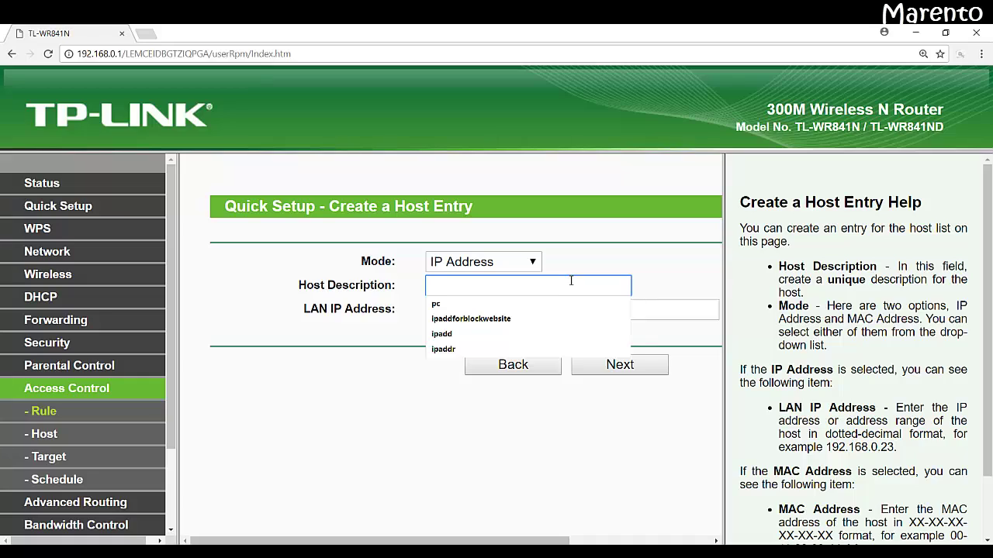
Step: Describe the host as 'ipaddrange' covering 192.168.0.1 to 192.168.0.254
text(ipadd)
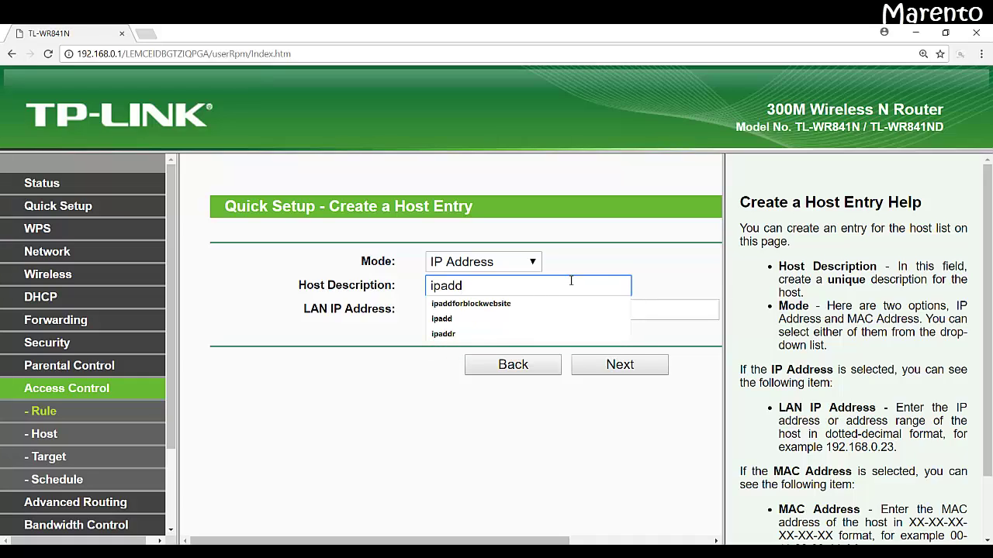
text(range)
key(Tab)
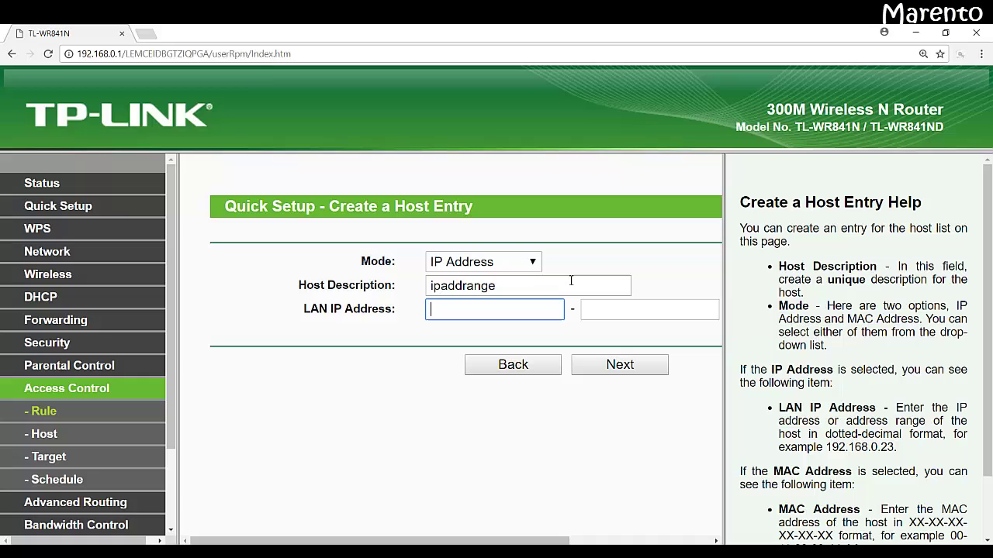
text(1)
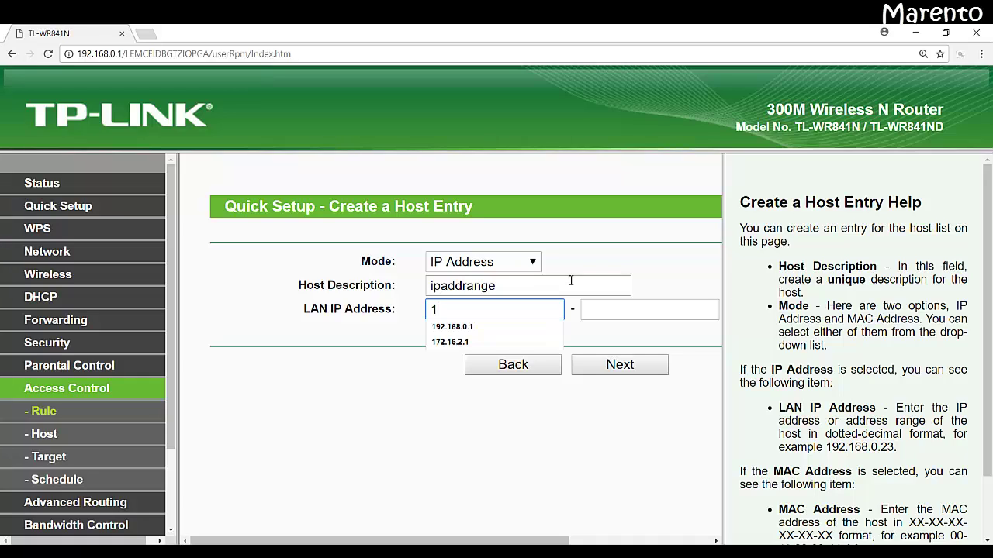
key(Down)
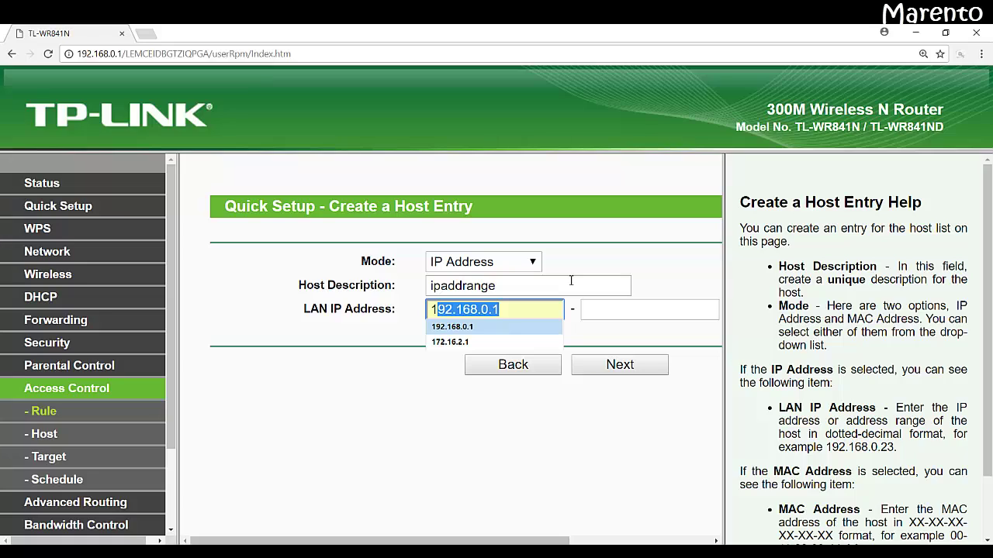
key(Tab)
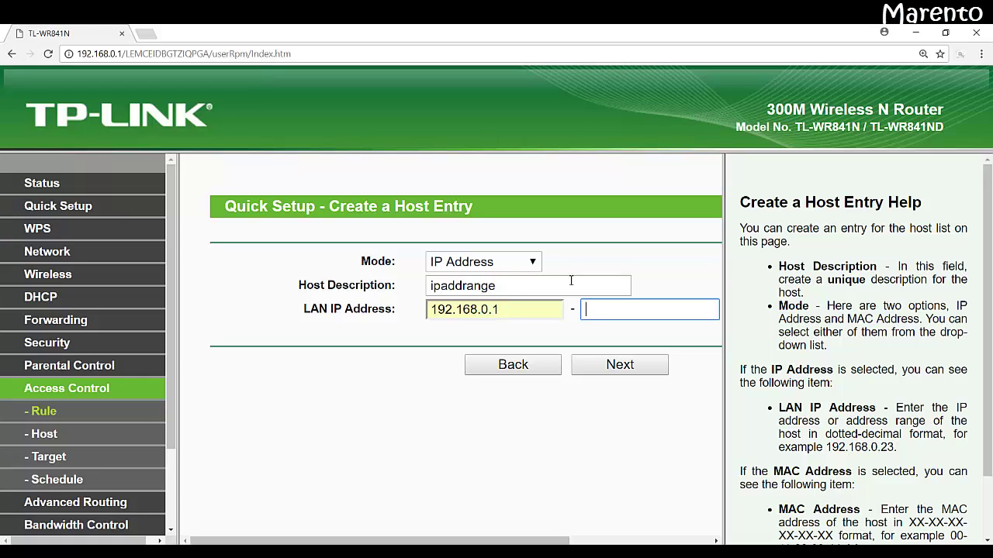
text(192.168)
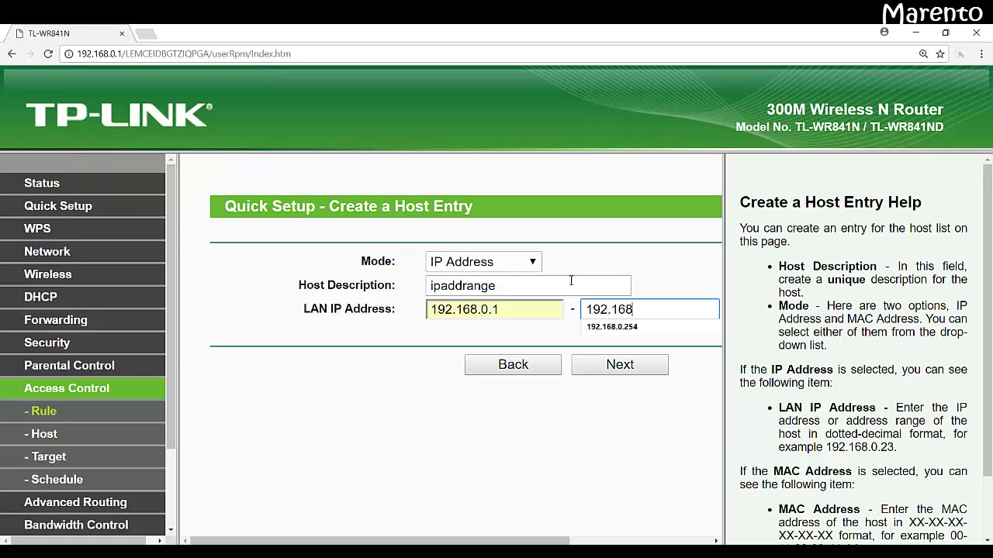
text(.0.254)
Step: Save the host entry and set the access target mode to Domain Name
click(631, 366)
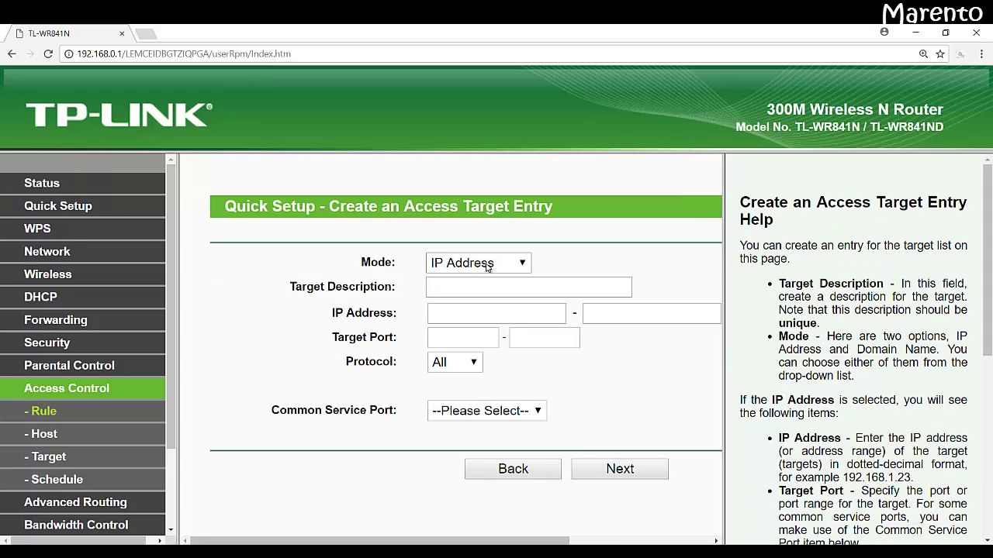
click(488, 267)
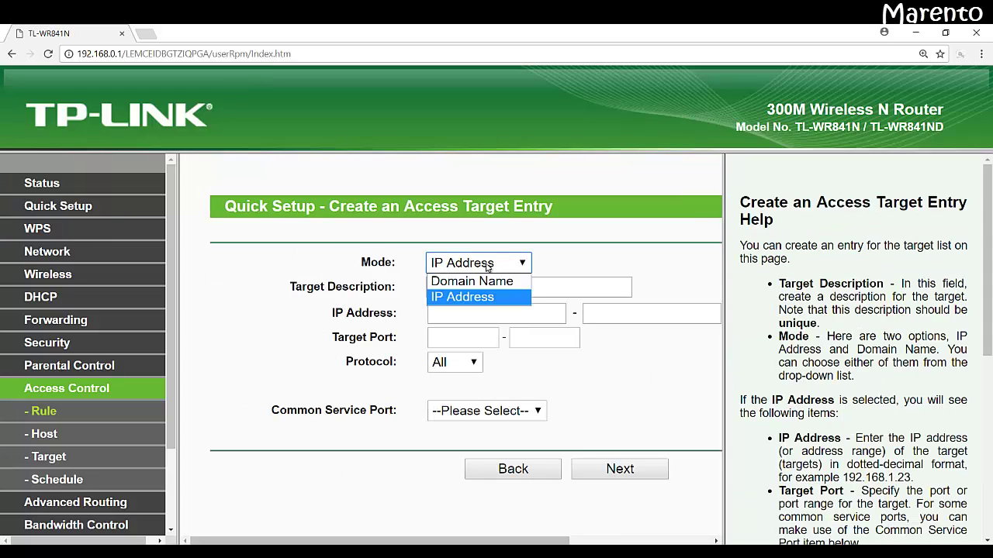
click(487, 267)
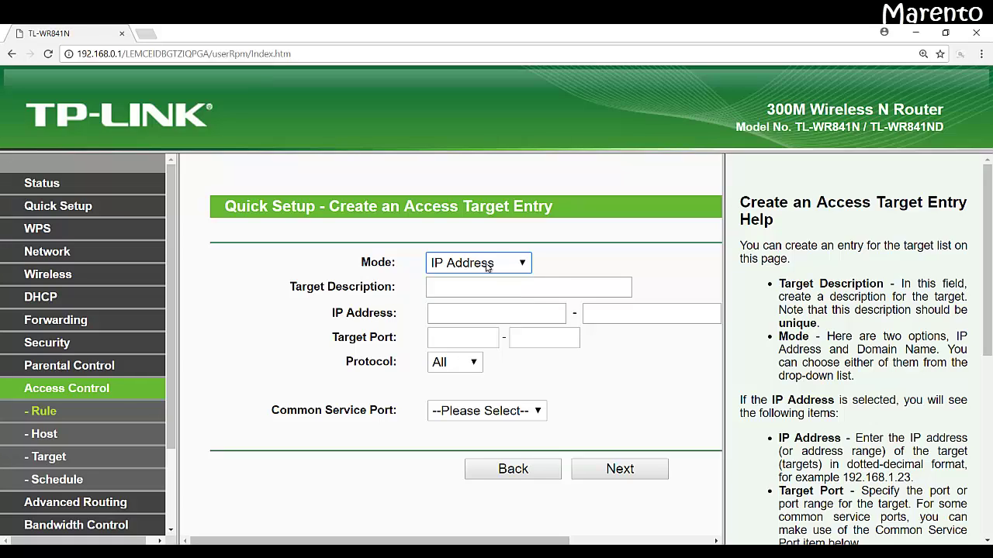
click(487, 267)
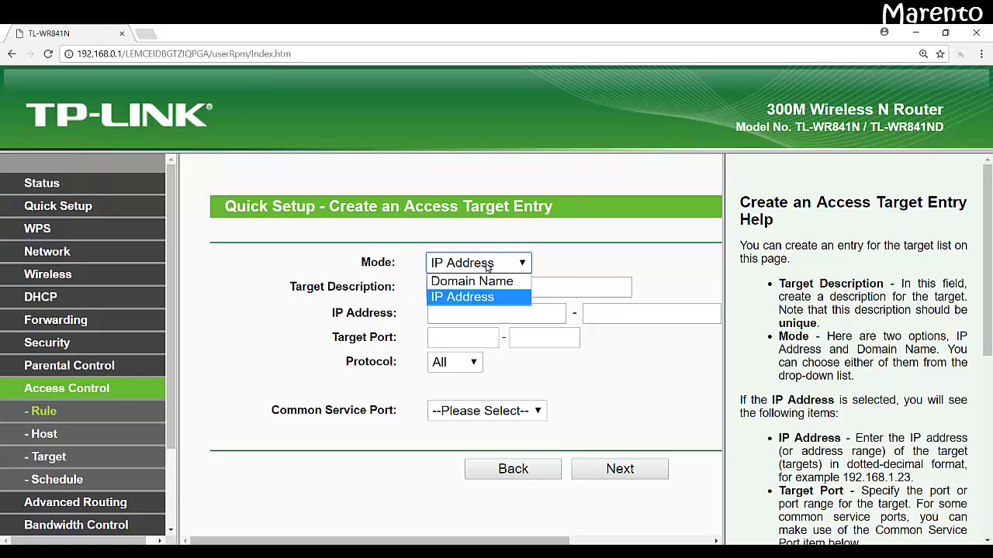
click(449, 344)
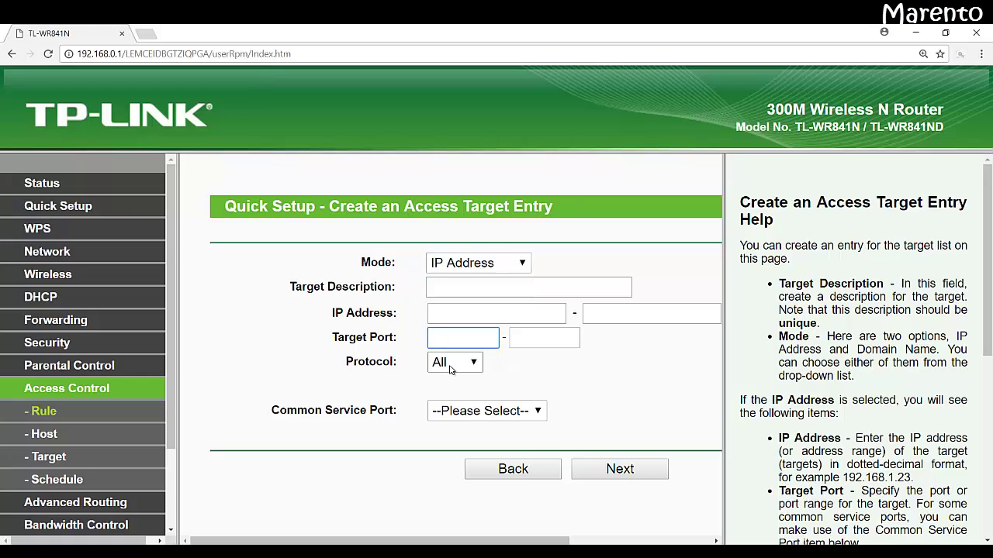
click(452, 364)
click(458, 369)
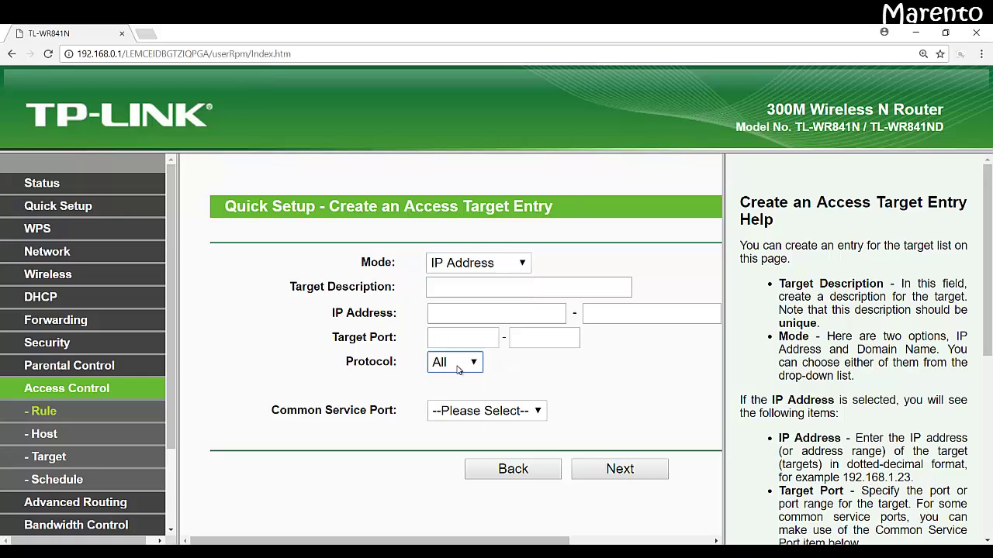
click(504, 264)
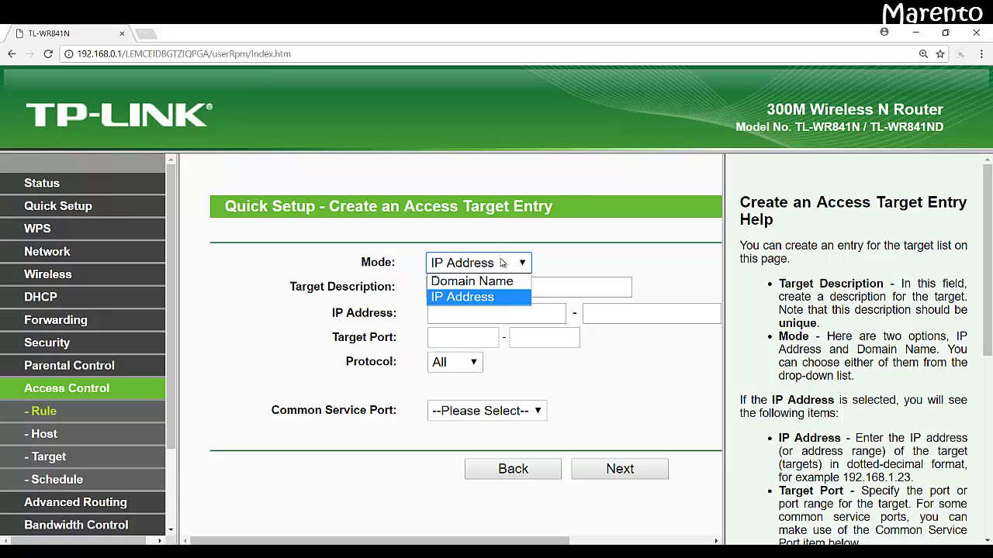
click(491, 285)
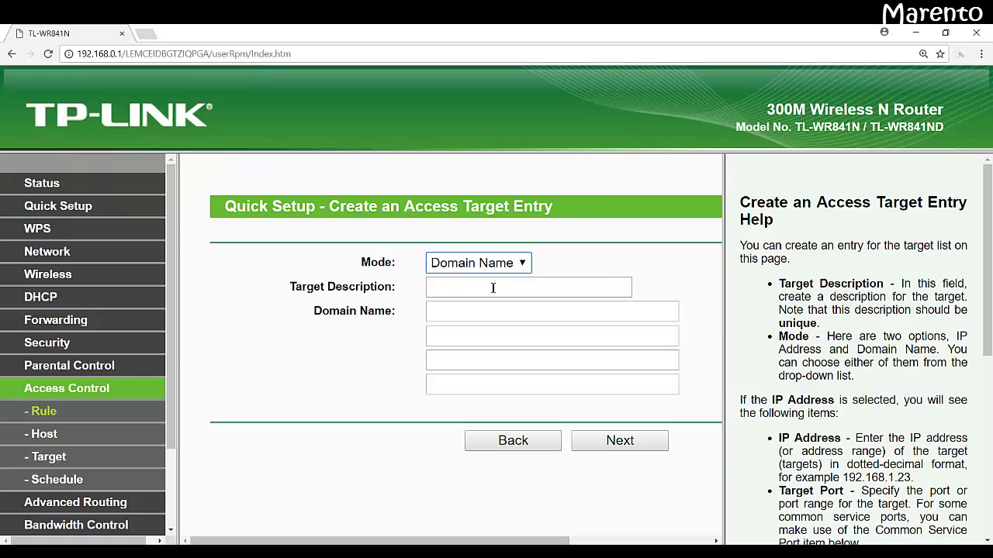
Step: Enter target description 'social website' with domains facebook.com and youtube.com
click(493, 288)
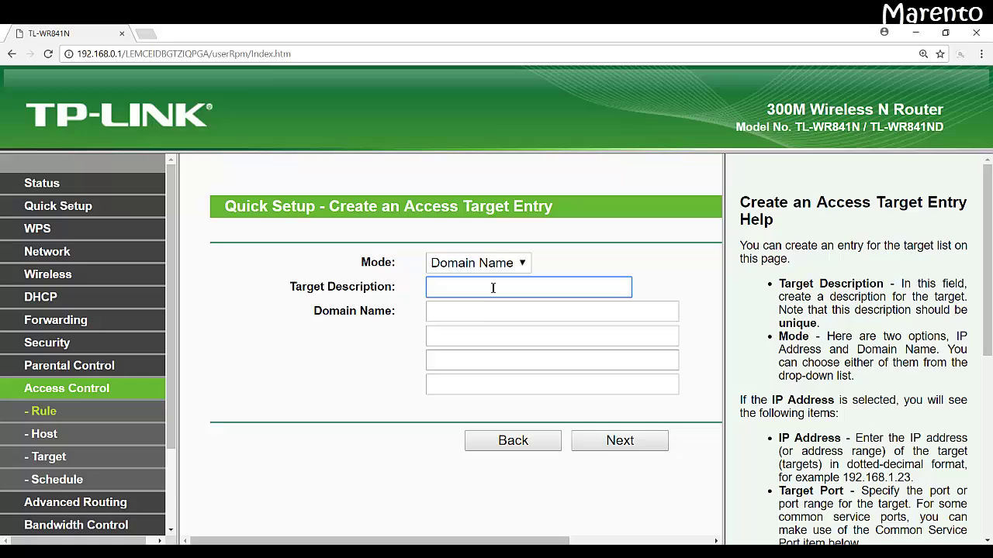
text(social)
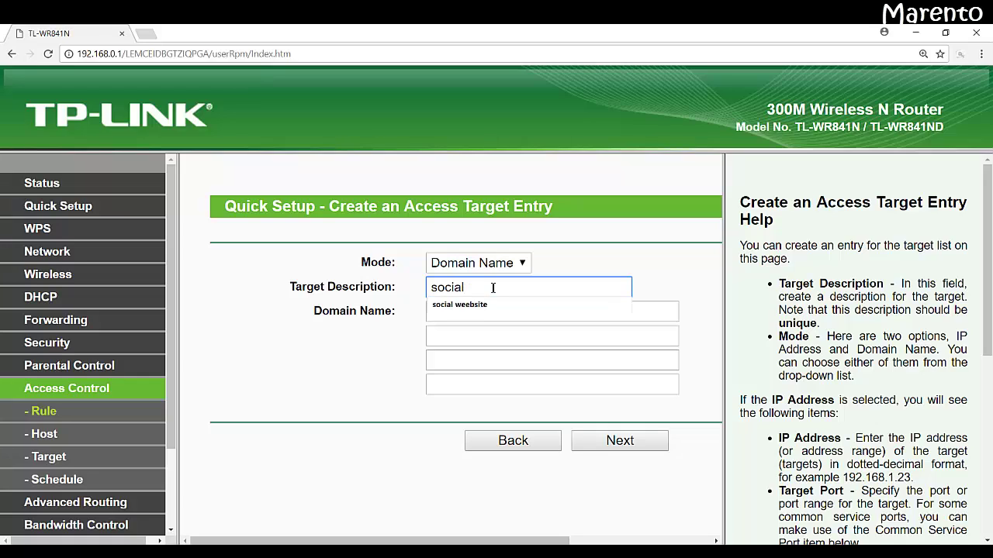
text( website)
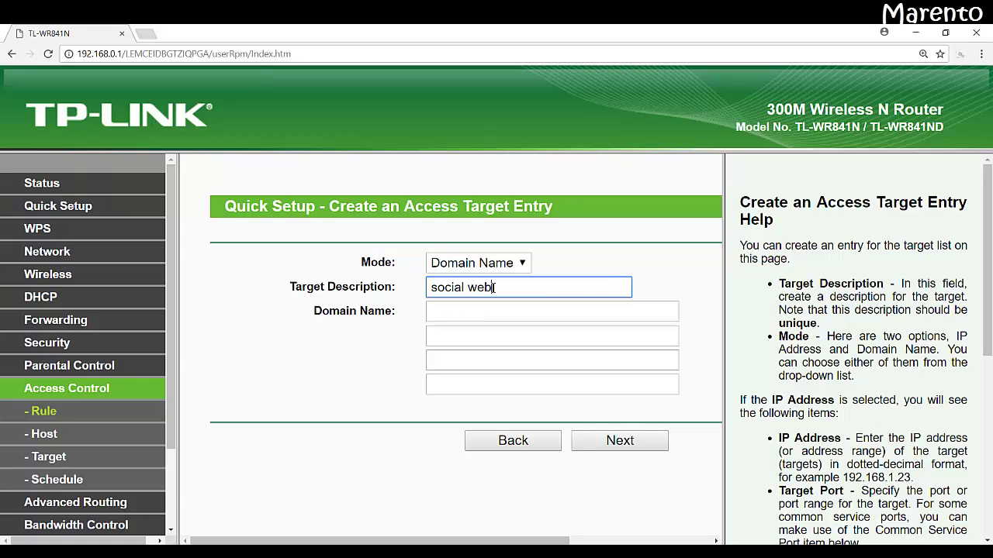
key(Tab)
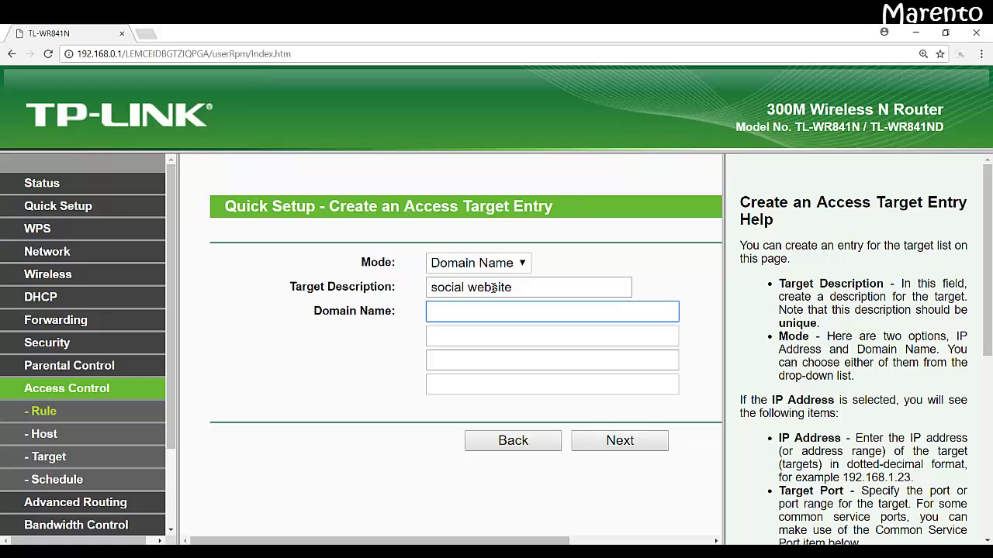
text(faceb)
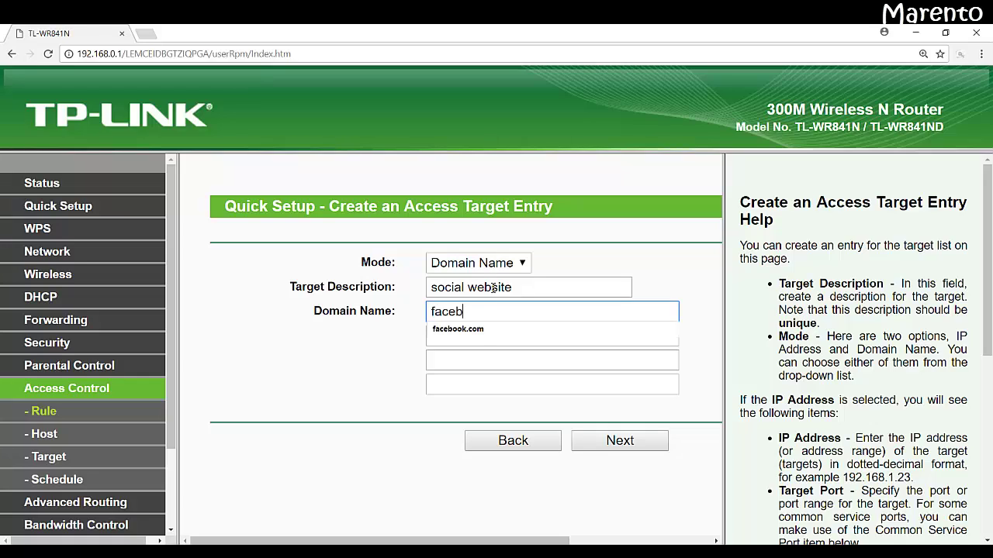
text(ook.com)
key(Tab)
text(you)
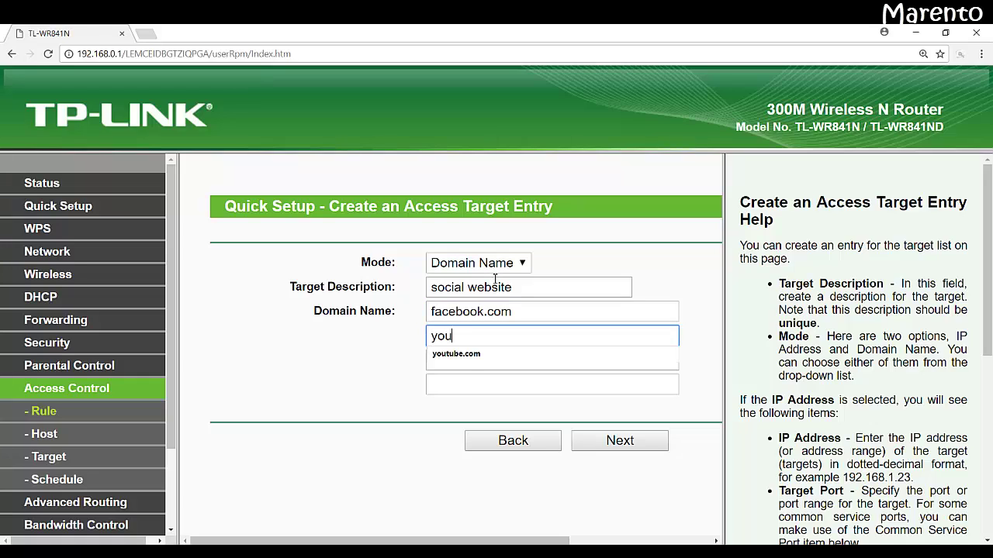
text(tube.com)
Step: Load facebook.com in a new tab to confirm it opens, then return to the router tab
click(149, 36)
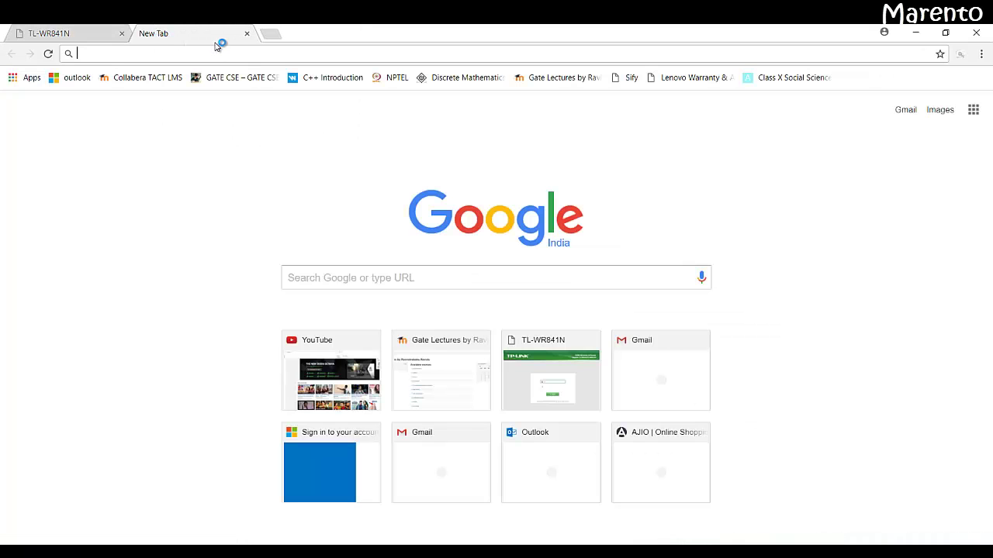
text(facebook.com)
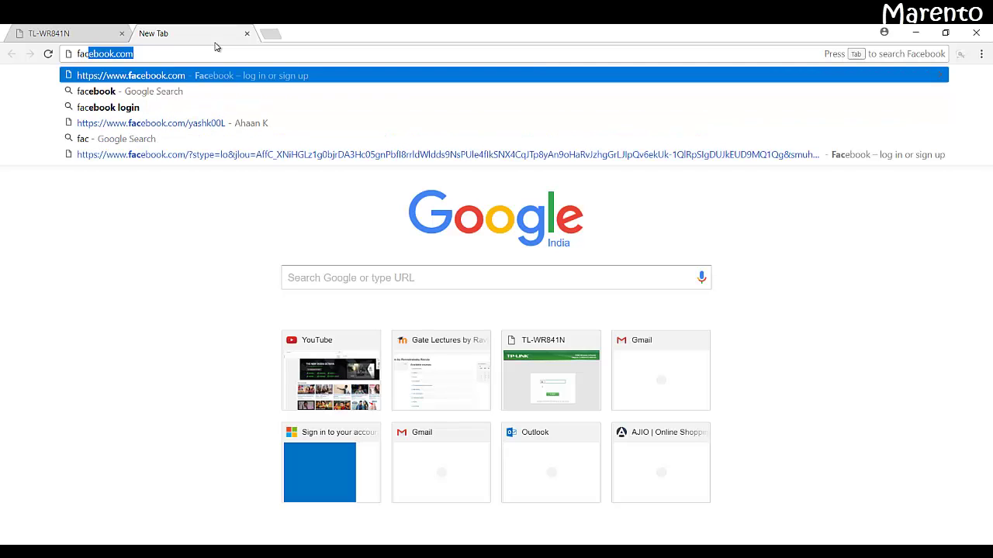
key(Return)
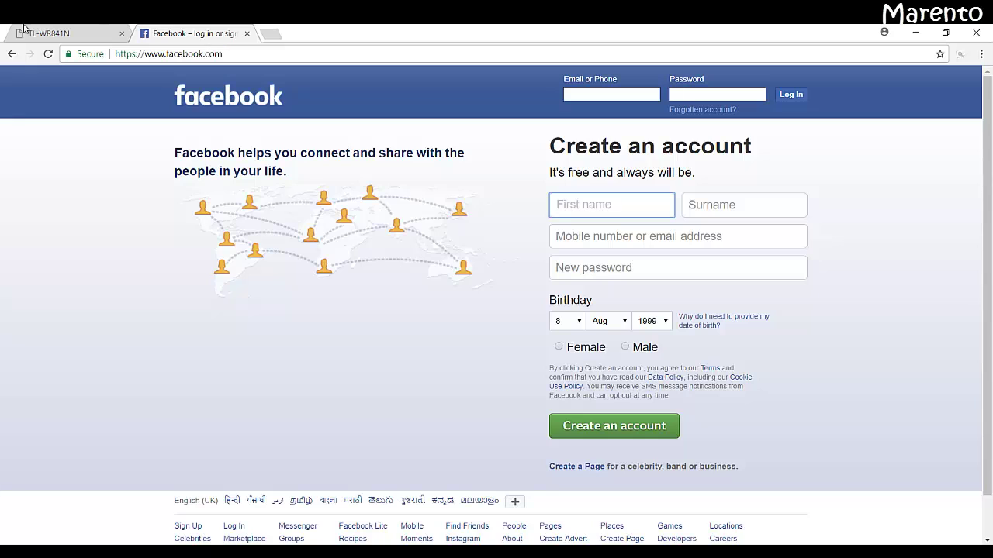
click(45, 35)
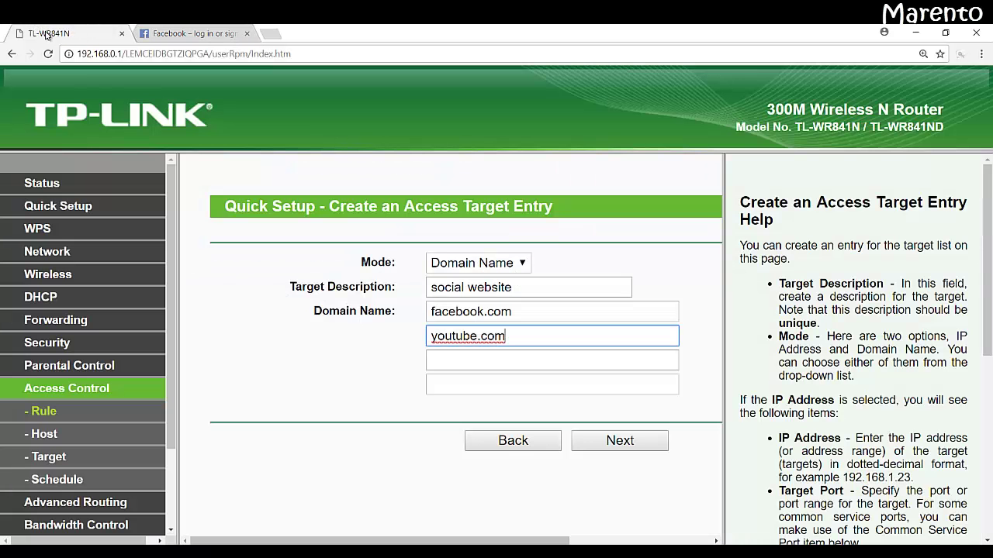
Step: Save the target and set the schedule to Everyday with all-day turned off
click(494, 355)
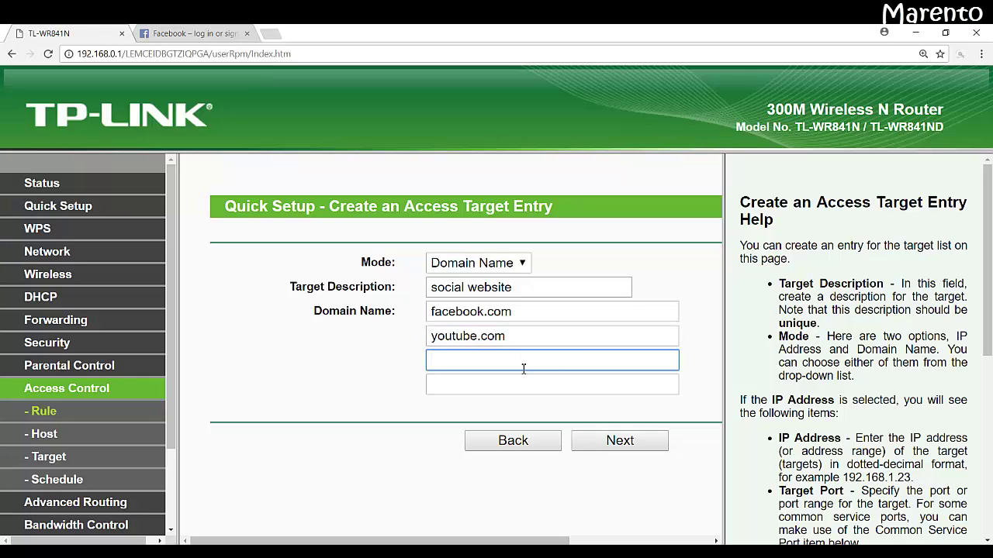
click(624, 442)
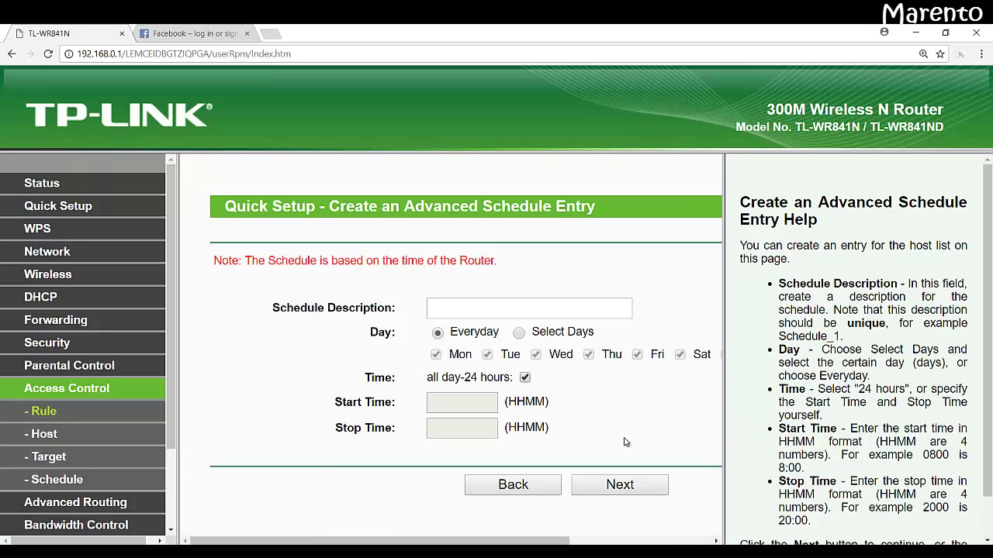
click(529, 312)
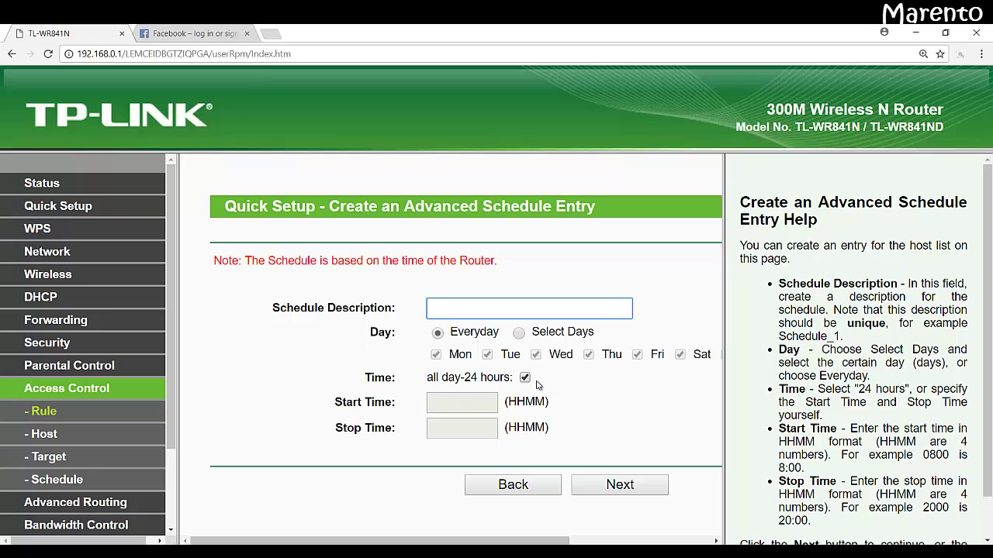
click(525, 378)
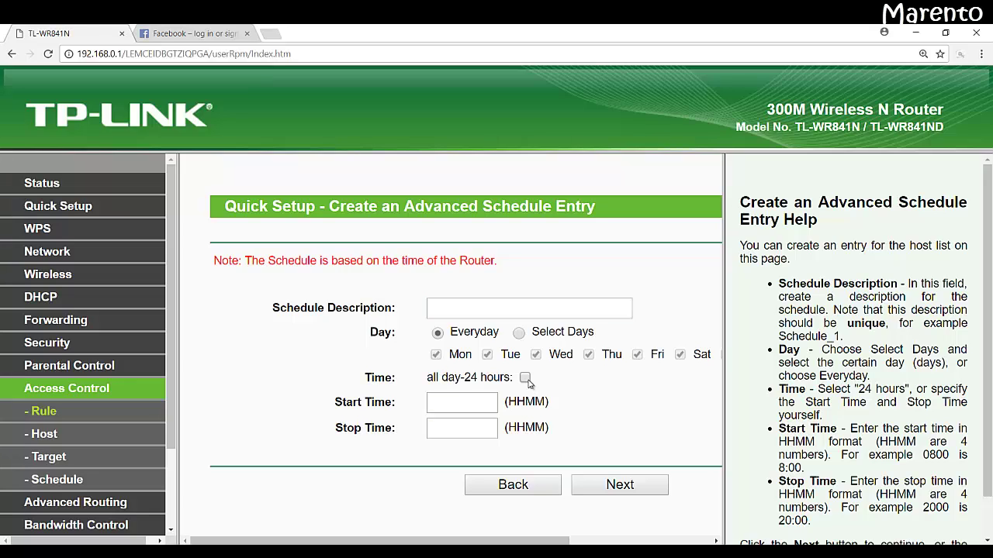
click(525, 378)
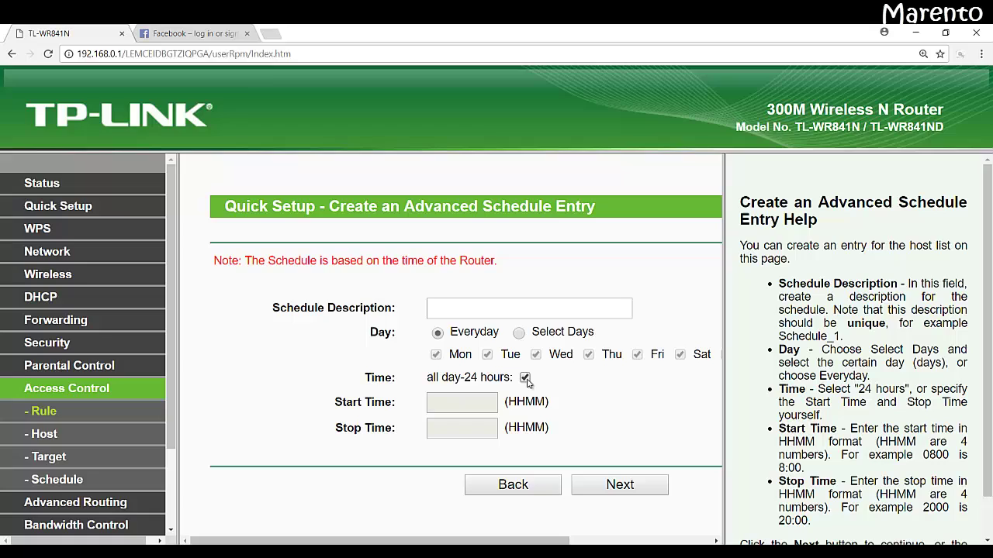
click(525, 377)
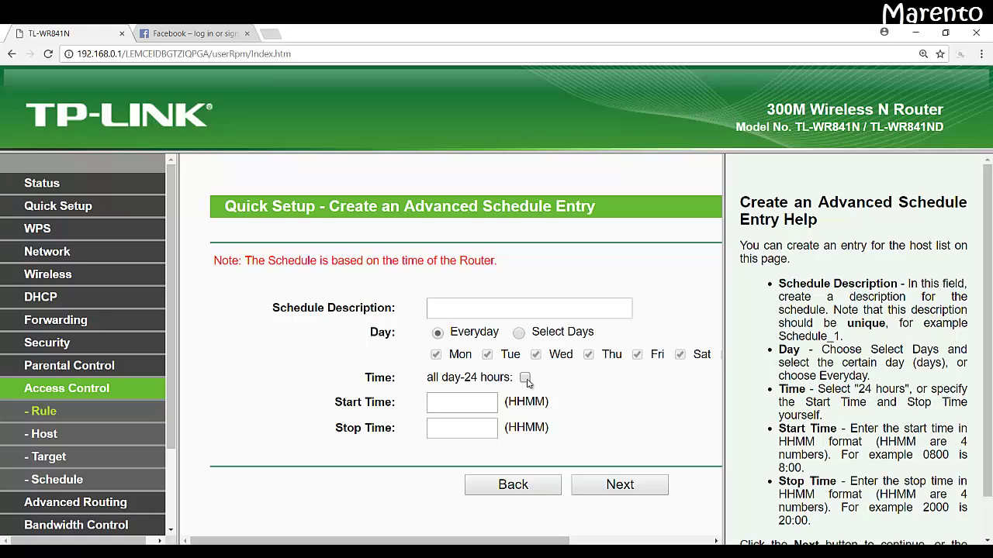
click(518, 333)
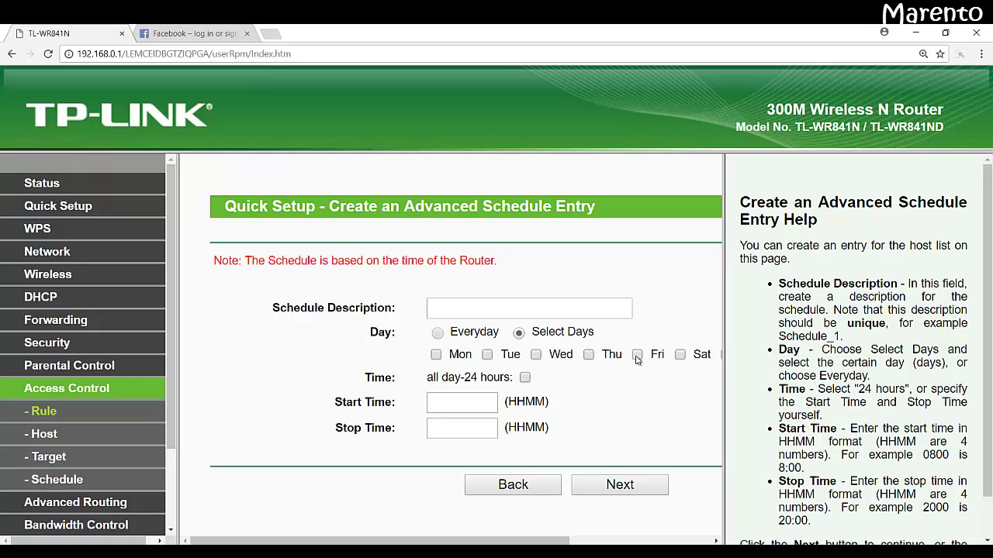
click(681, 358)
click(471, 404)
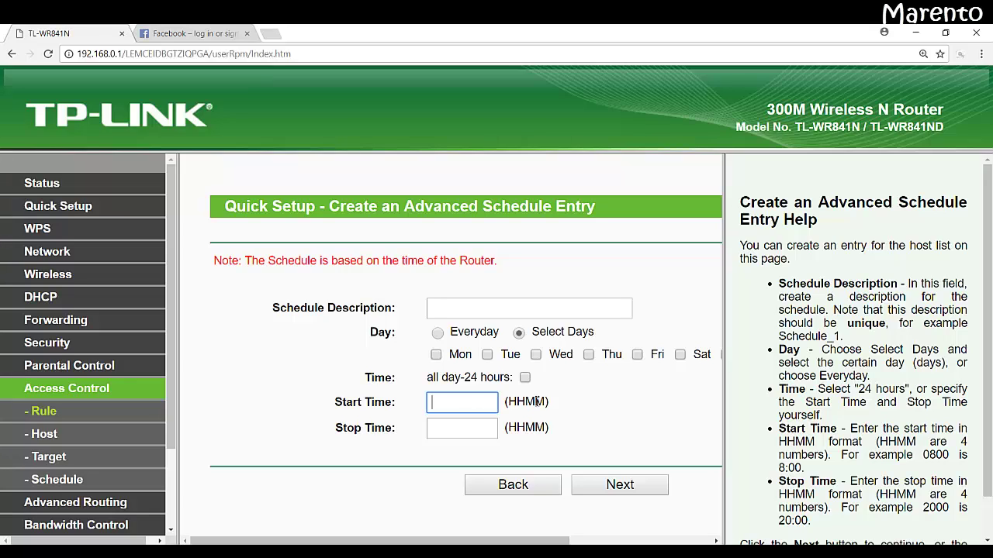
click(477, 428)
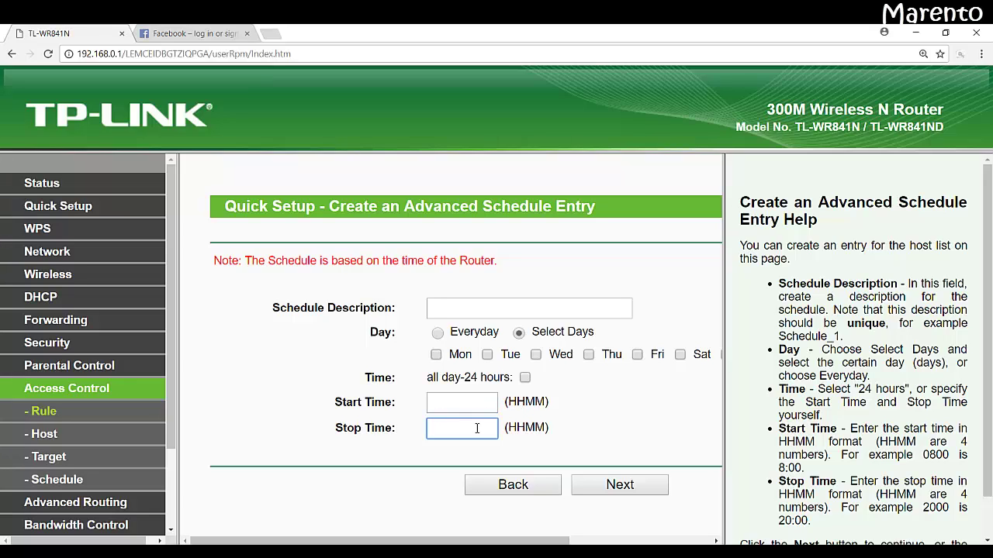
click(439, 334)
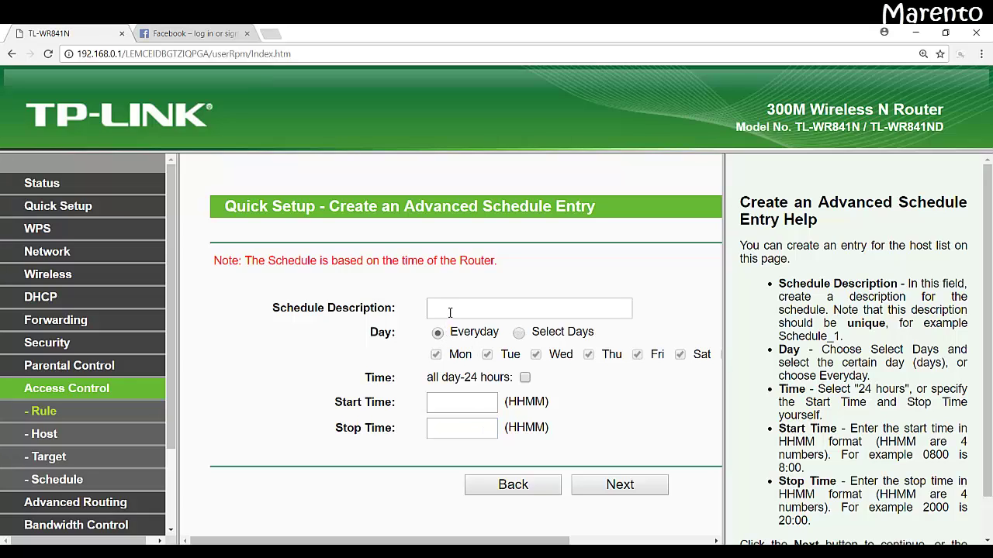
Step: Name the schedule 'always' and continue, which raises the missing beginning time alert
click(450, 313)
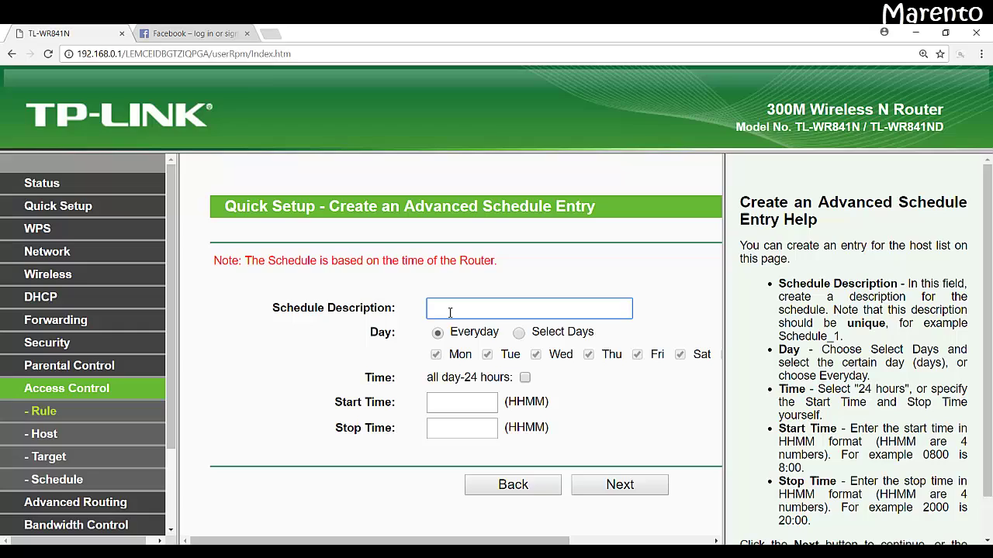
text(always)
double_click(489, 316)
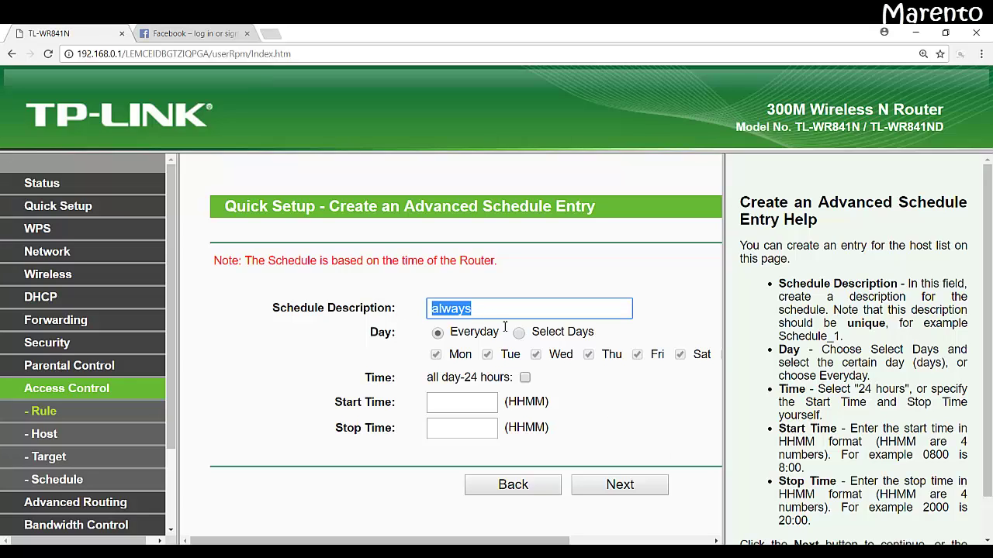
click(652, 493)
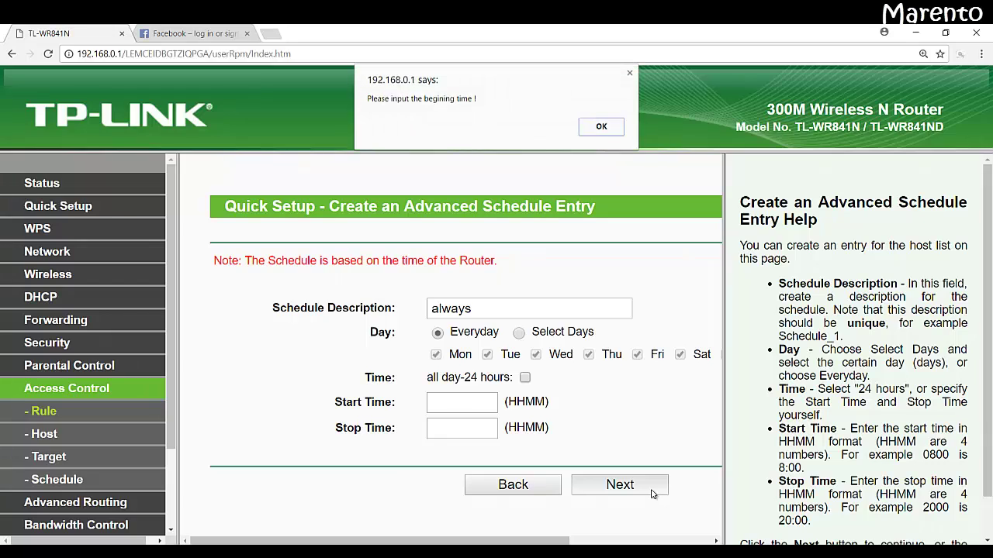
Step: Dismiss the alert, make 'always' cover all 24 hours, and proceed to rule entry
click(600, 130)
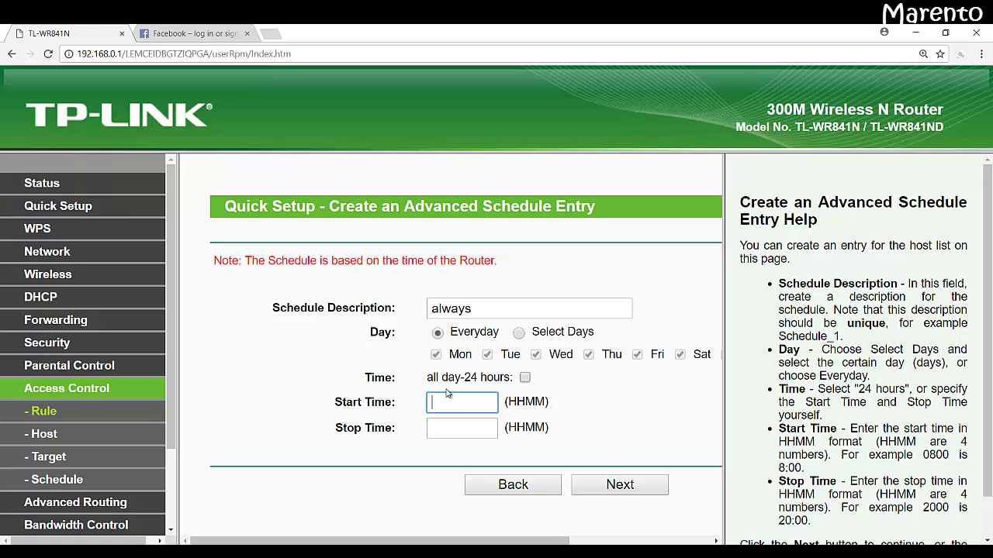
click(524, 378)
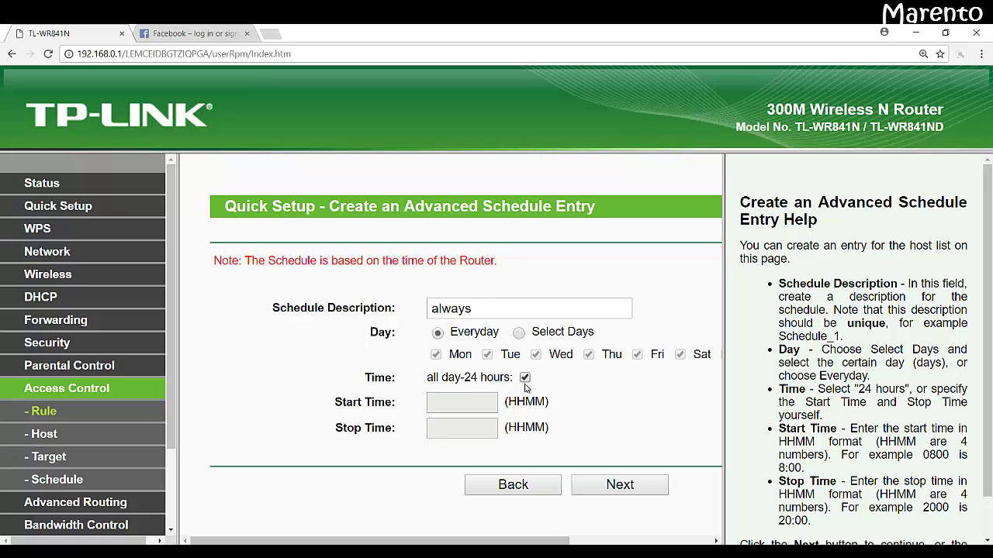
click(620, 485)
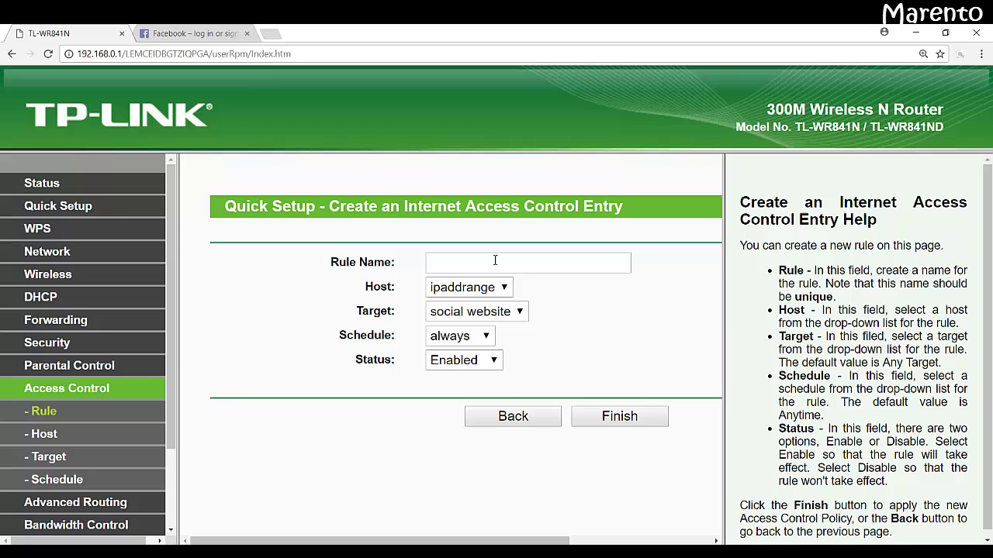
Step: Name the rule 'blocked website', keep its status Enabled, and finish it
click(495, 260)
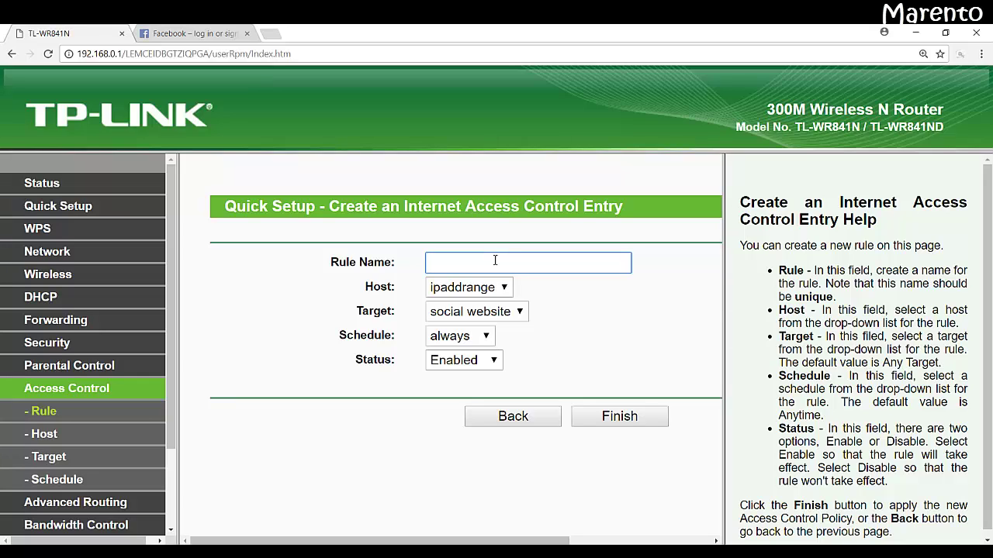
text(blockedwe)
key(BackSpace)
key(BackSpace)
text(website)
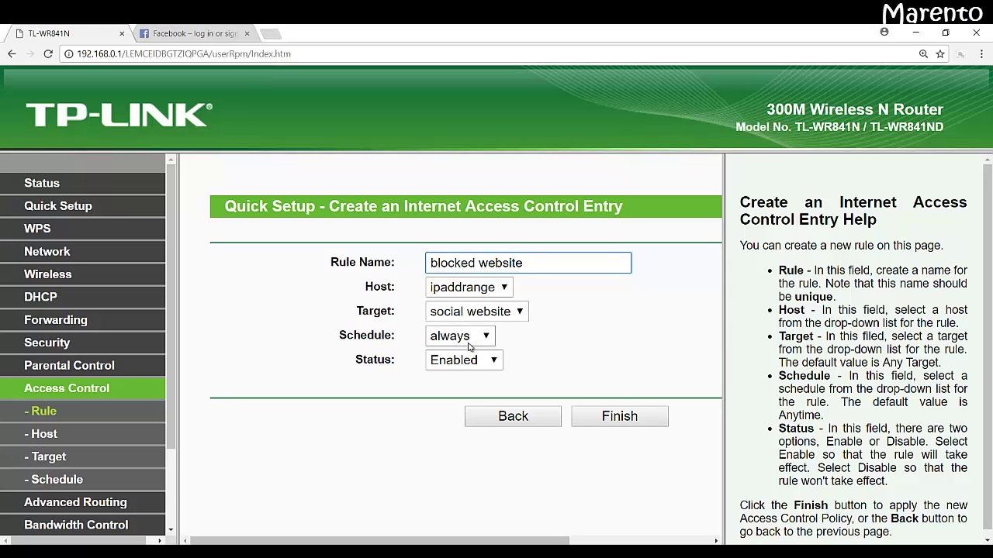
click(464, 366)
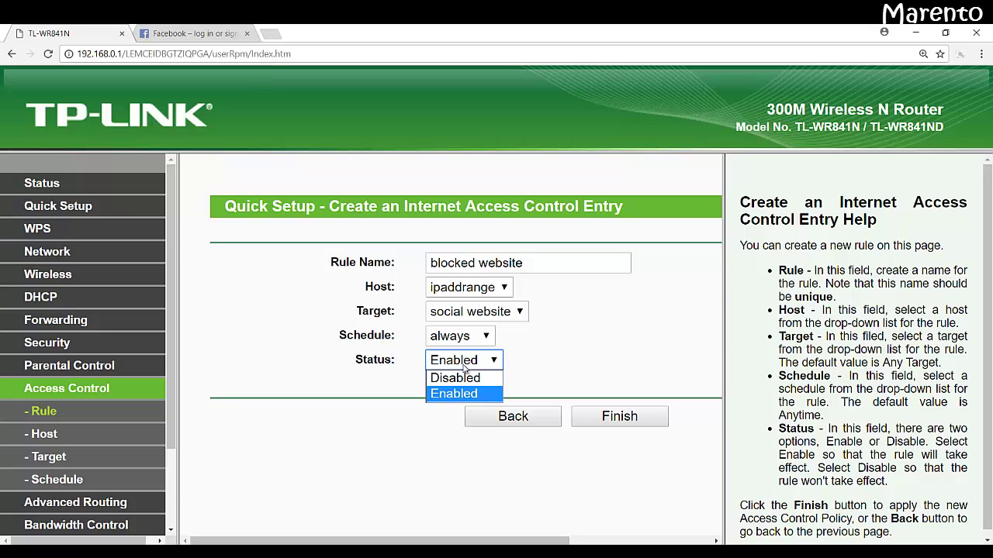
click(464, 367)
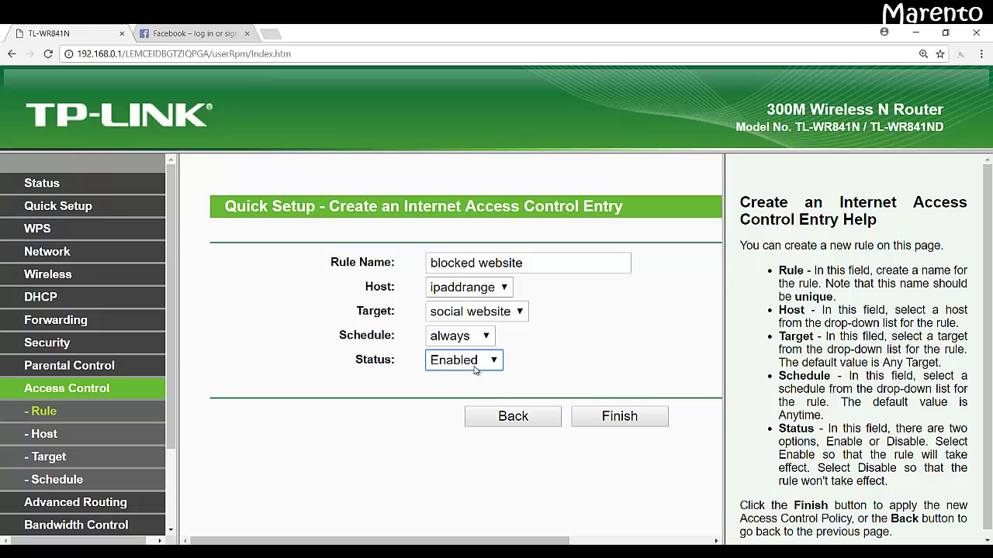
click(610, 420)
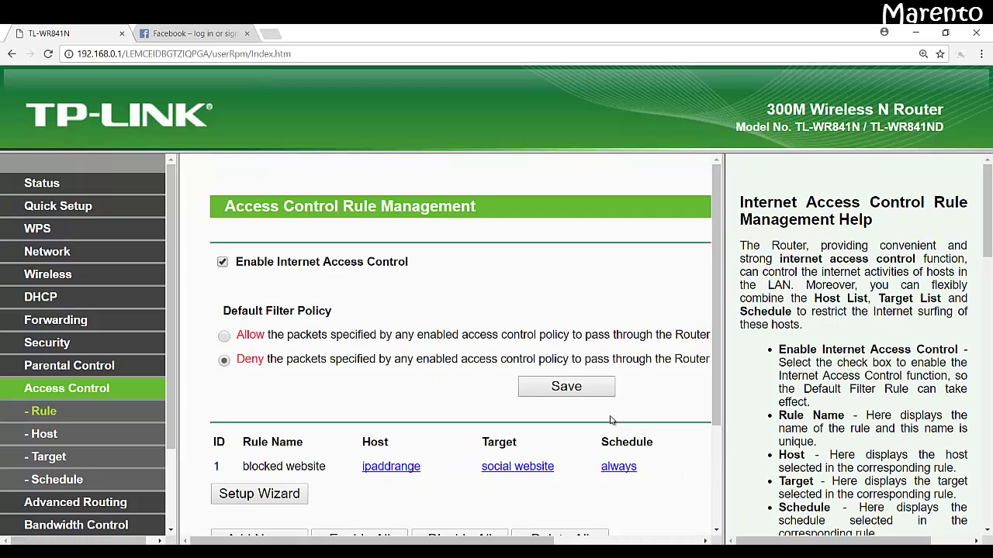
Step: Save the Access Control settings with the Deny policy, then open Chrome's main menu
click(588, 393)
click(980, 56)
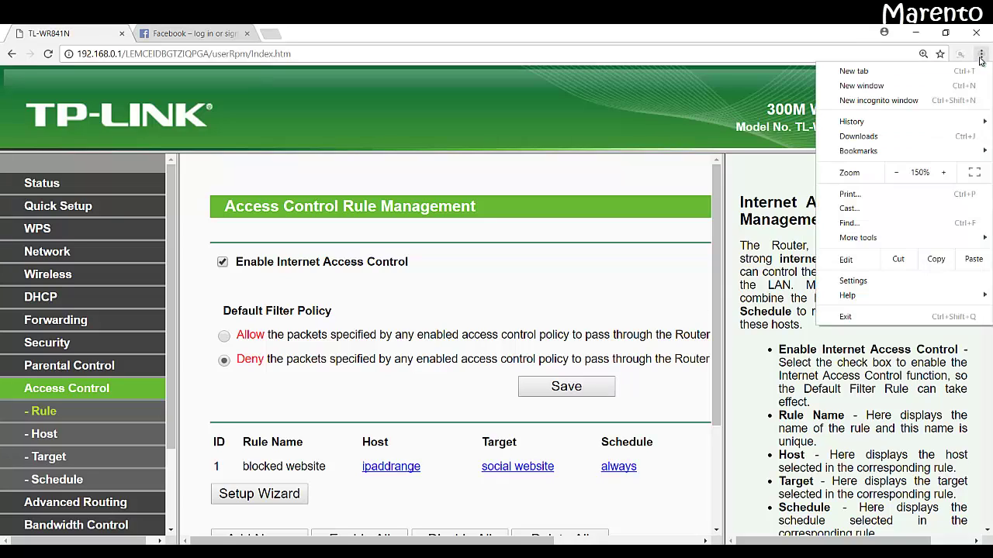
Step: In a new incognito window, load fb.com and facebook.com to test the block
click(946, 100)
text(fb.com)
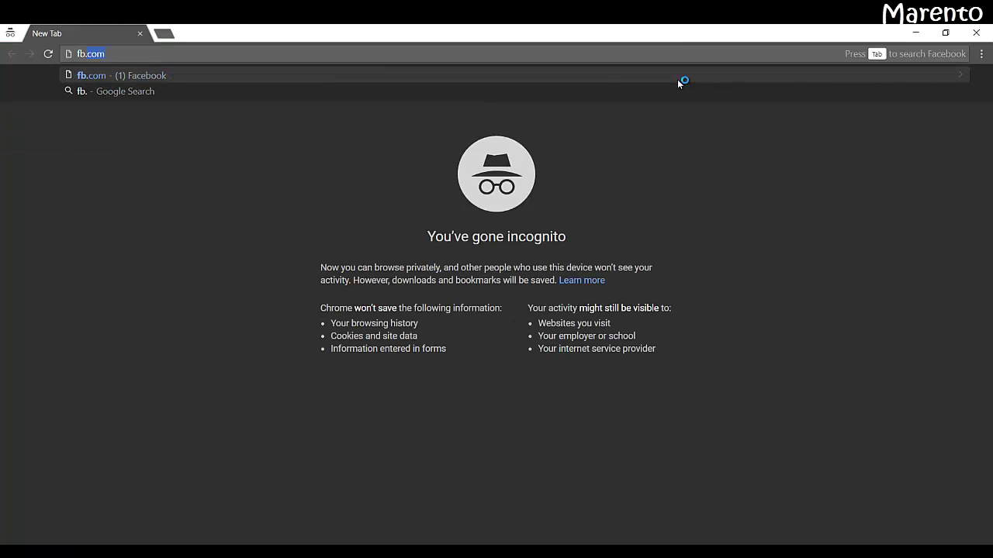
key(Return)
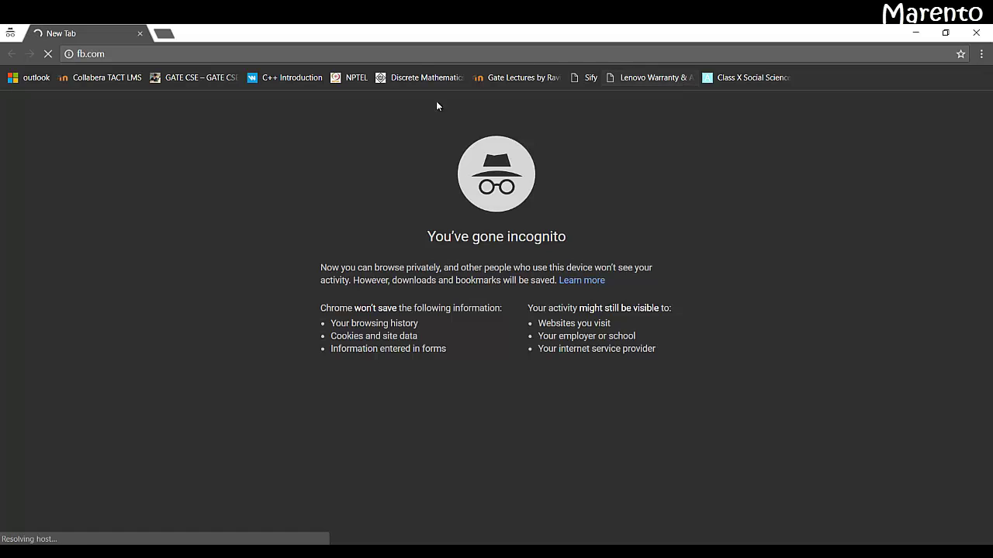
click(165, 34)
text(facebook)
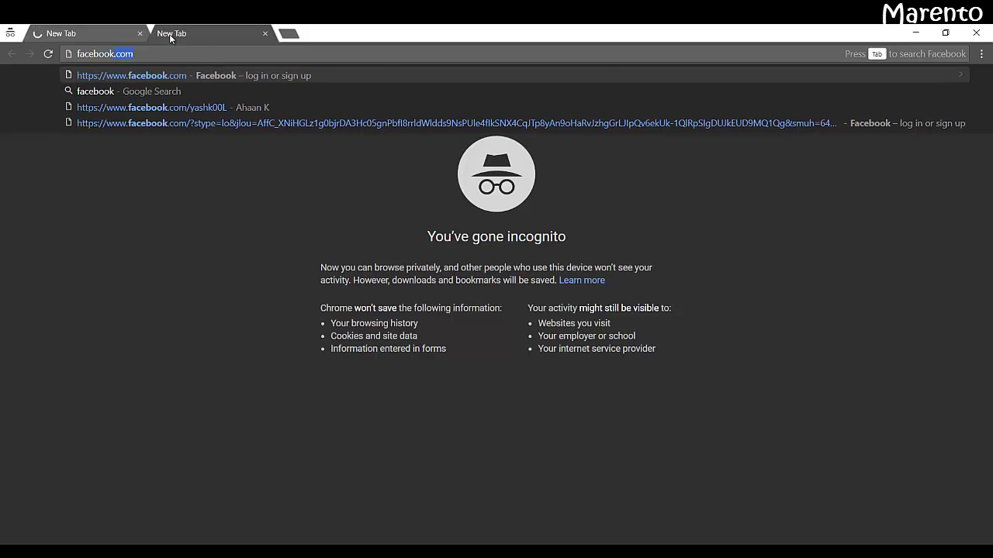
key(Return)
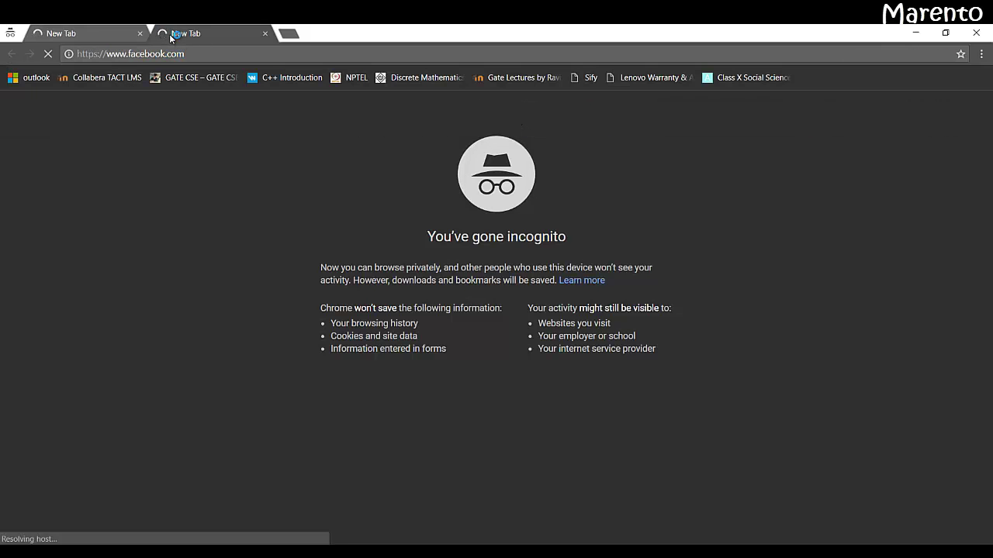
click(118, 29)
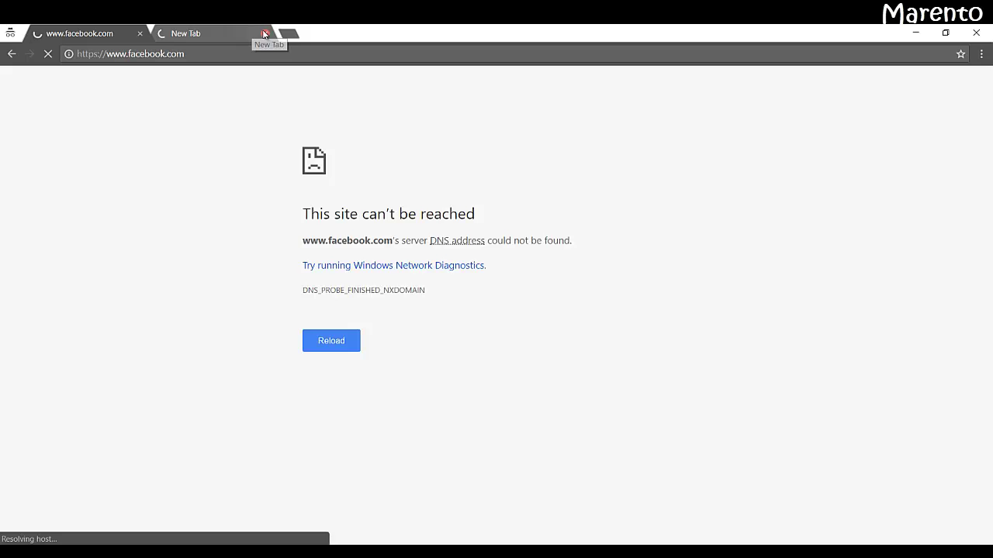
Step: Load youtube.com in a third incognito tab to check it is blocked too
click(289, 34)
text(you)
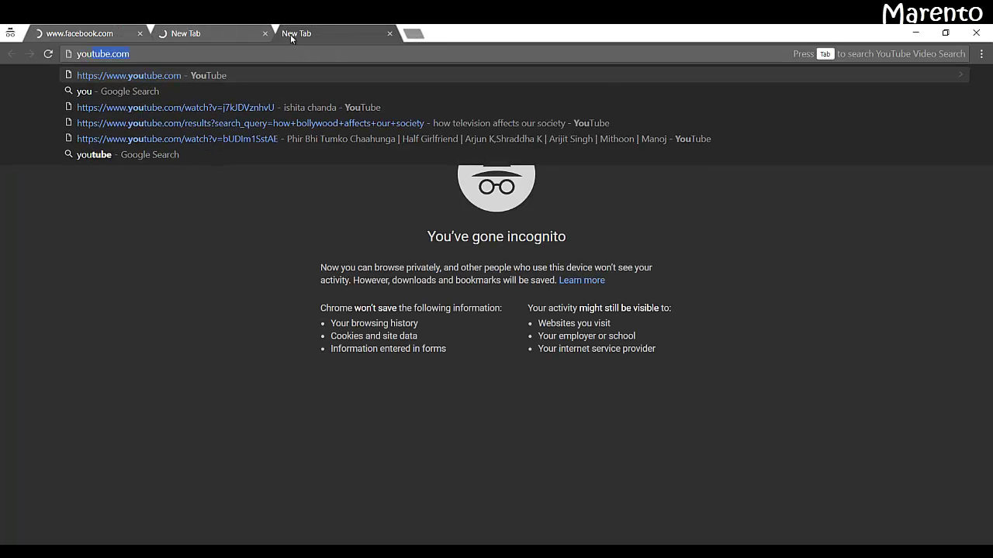
key(Return)
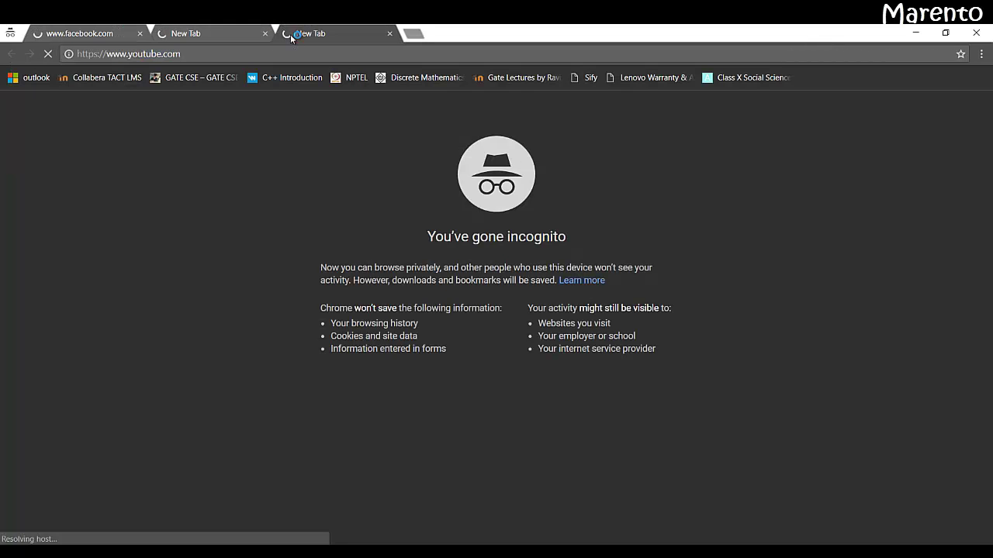